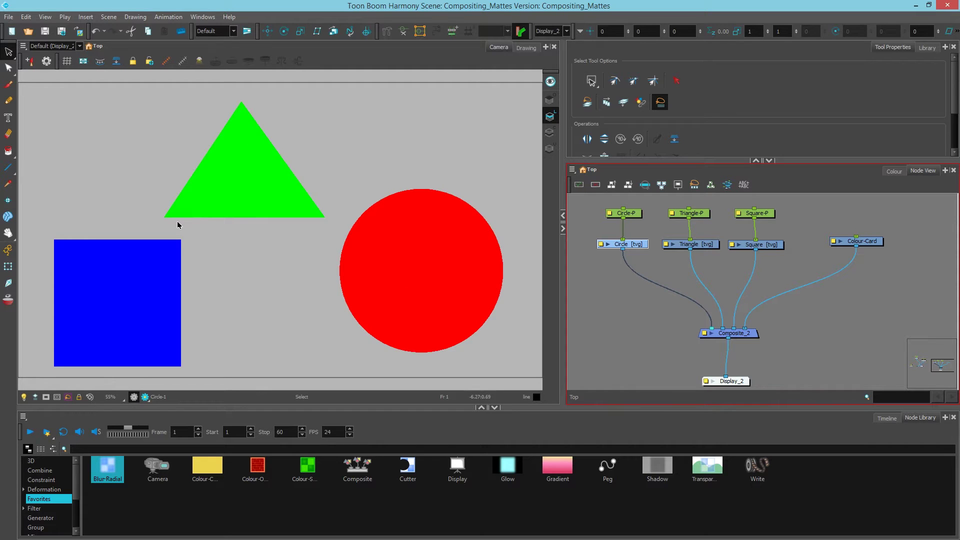
Step: Check the Triangle and Square drawing nodes in the graph, then clear the selection
{"action": "left_click", "coordinate": [672, 260]}
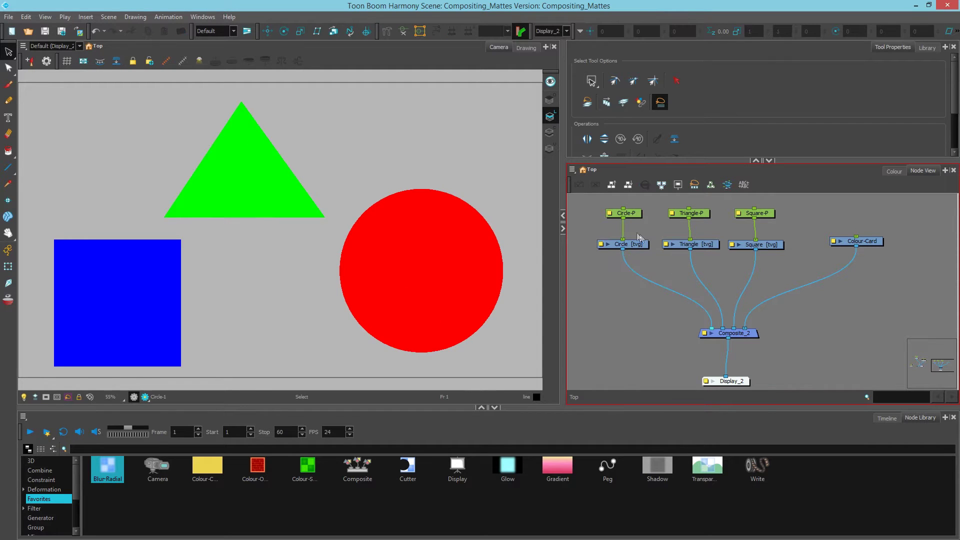
{"action": "left_click", "coordinate": [700, 245]}
{"action": "left_click", "coordinate": [774, 245]}
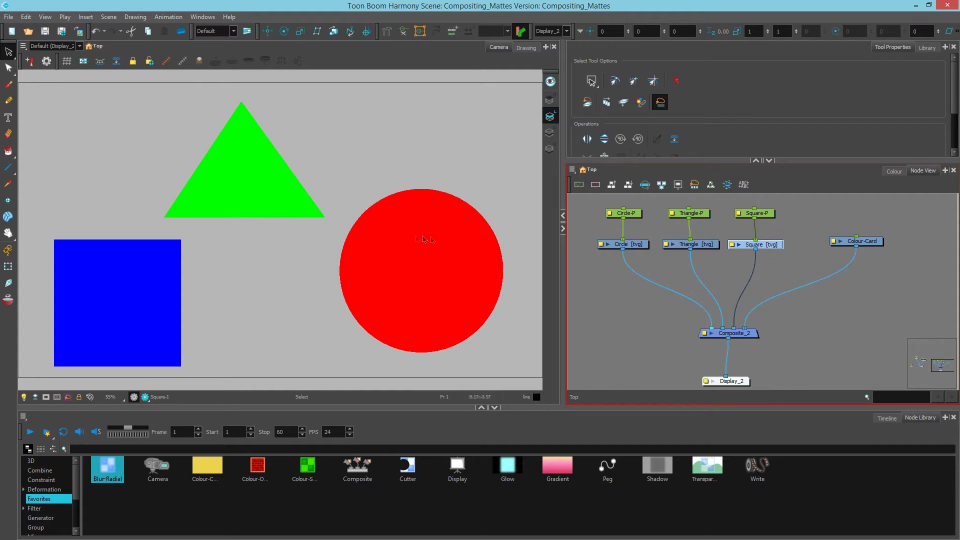
{"action": "left_click", "coordinate": [605, 311]}
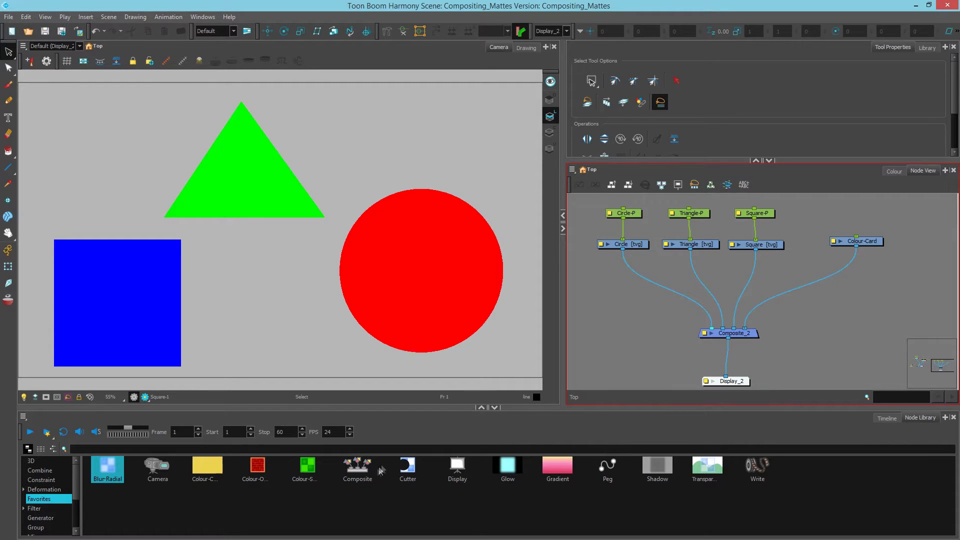
Step: Add a Cutter node from the Node Library to the node graph
{"action": "left_click_drag", "start_coordinate": [411, 473], "coordinate": [658, 305]}
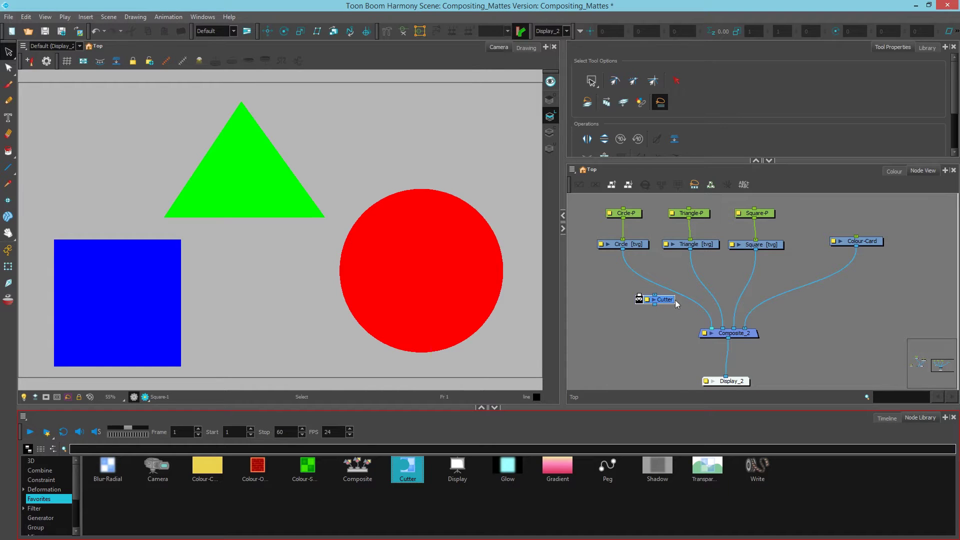
{"action": "left_click", "coordinate": [656, 298]}
{"action": "left_click_drag", "start_coordinate": [656, 298], "coordinate": [692, 282]}
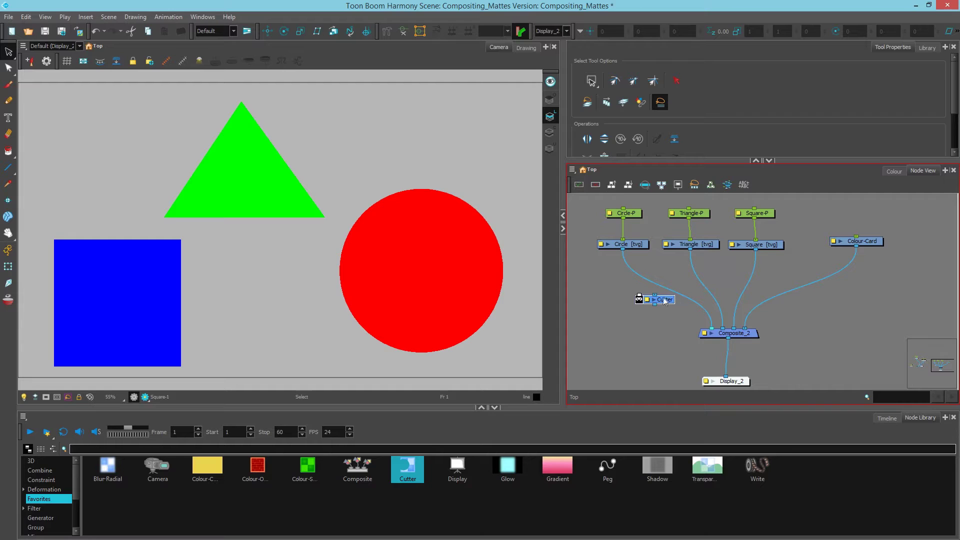
{"action": "left_click_drag", "start_coordinate": [639, 297], "coordinate": [603, 293]}
{"action": "left_click_drag", "start_coordinate": [601, 284], "coordinate": [601, 285]}
Step: Insert the Cutter on the link between the Triangle drawing and Composite_2
{"action": "left_click", "coordinate": [707, 244]}
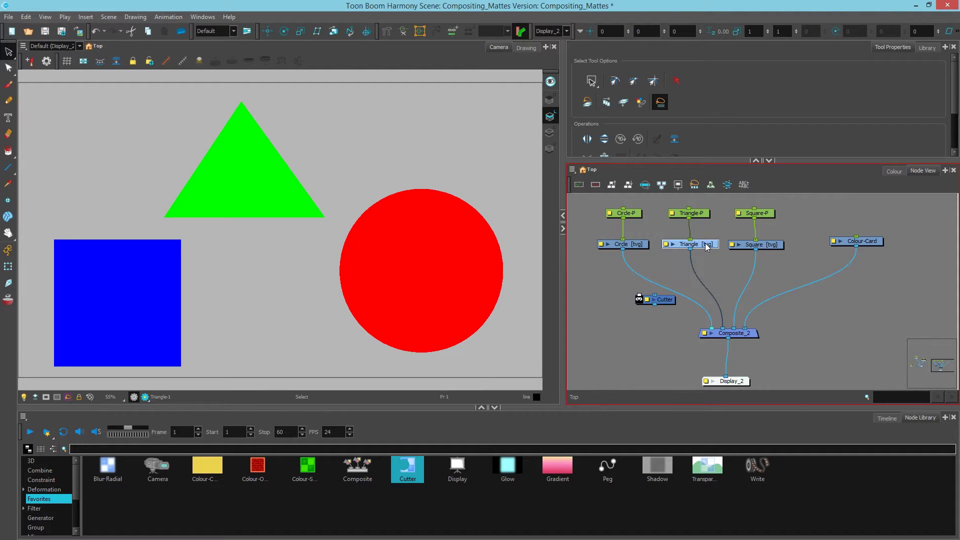
{"action": "left_click", "coordinate": [667, 302]}
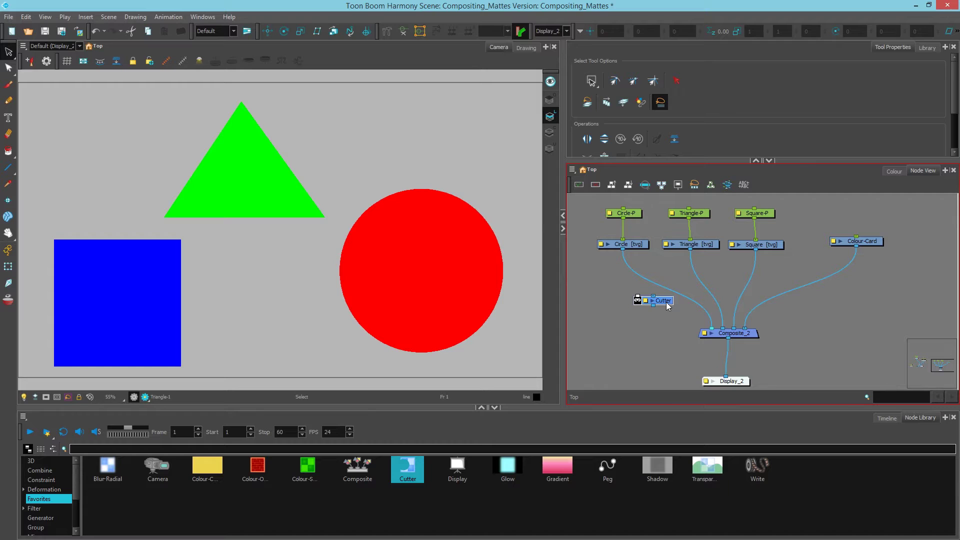
{"action": "left_click_drag", "start_coordinate": [666, 301], "coordinate": [704, 279]}
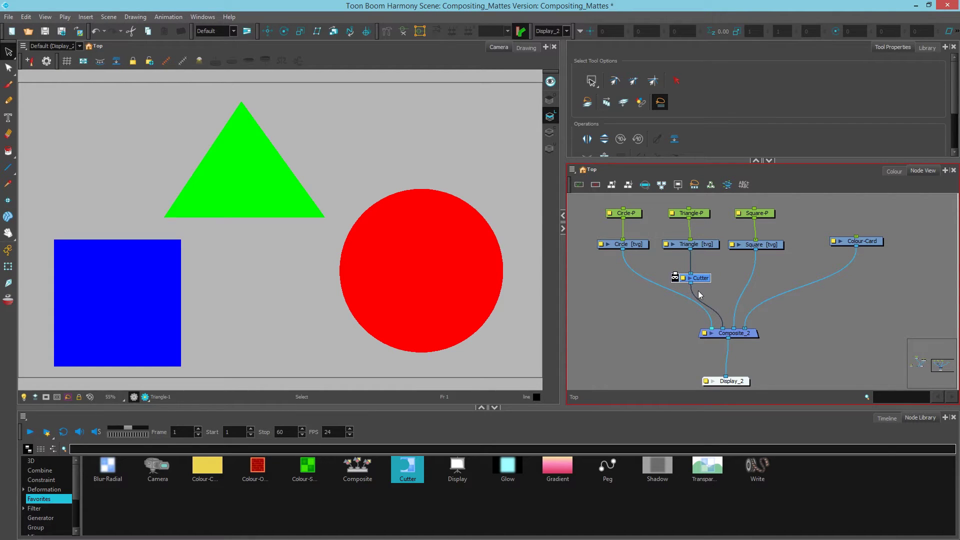
Step: Move the circle's peg with the Translate tool so the red circle overlaps the triangle
{"action": "left_click", "coordinate": [631, 214]}
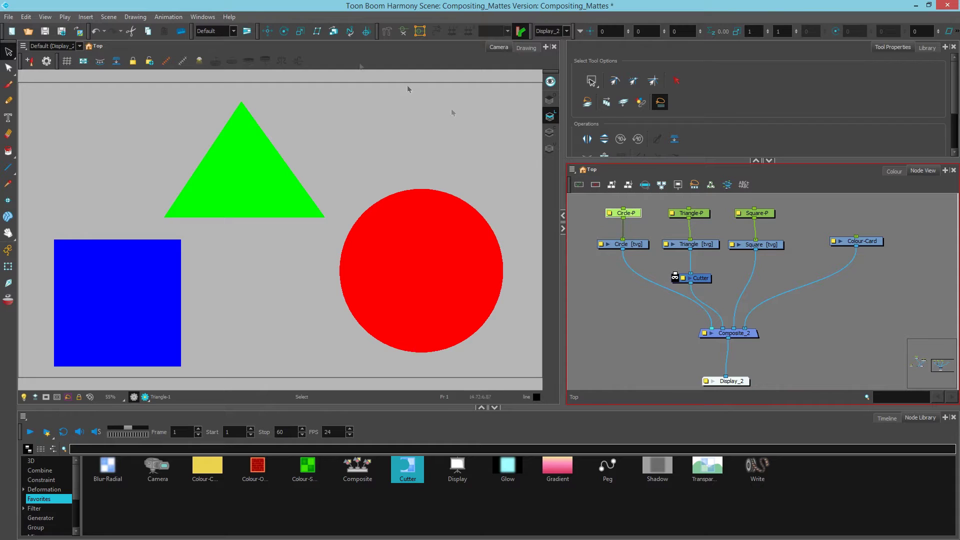
{"action": "left_click", "coordinate": [268, 31]}
{"action": "left_click_drag", "start_coordinate": [469, 269], "coordinate": [386, 211]}
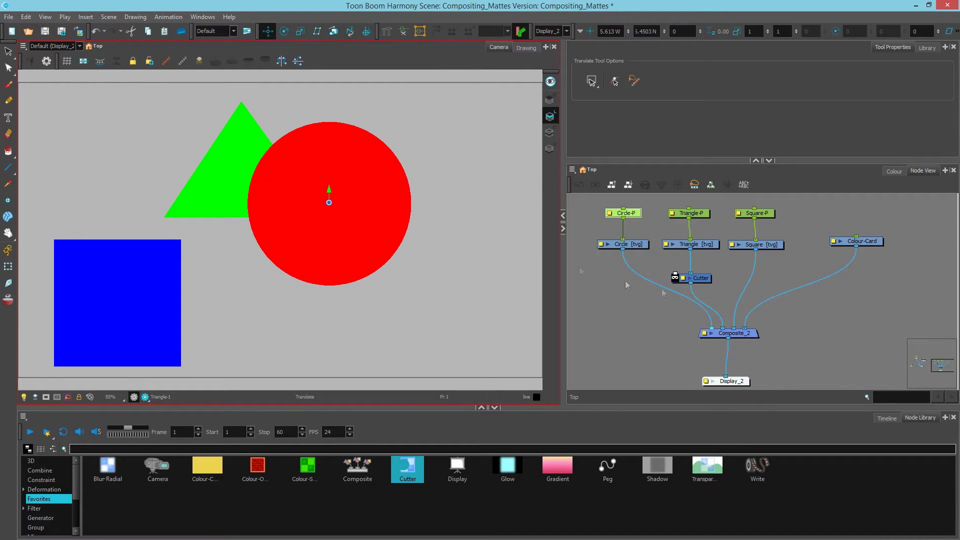
Step: Connect the Circle drawing's output to the Cutter's matte port, unplugging it from Composite_2
{"action": "left_click_drag", "start_coordinate": [706, 327], "coordinate": [644, 320]}
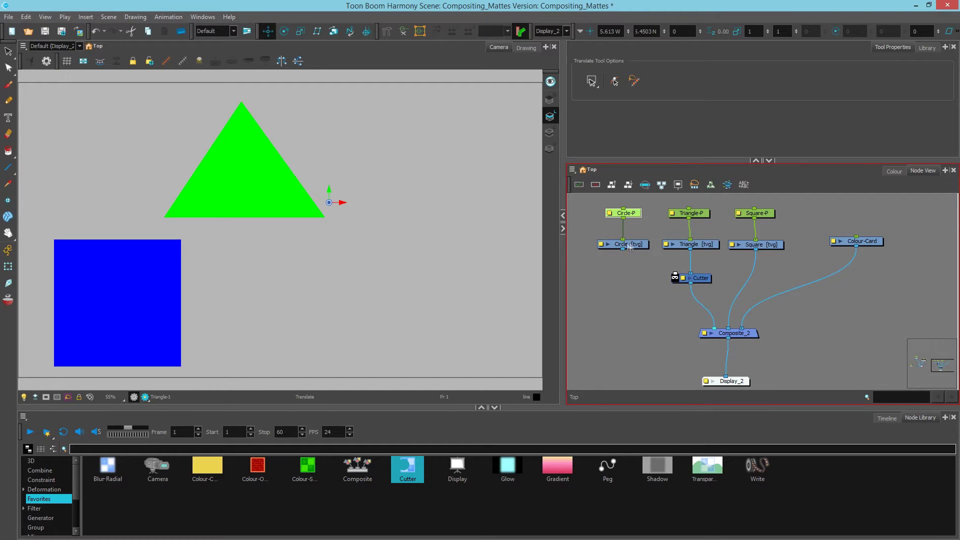
{"action": "left_click_drag", "start_coordinate": [622, 251], "coordinate": [674, 275]}
{"action": "left_click", "coordinate": [707, 247]}
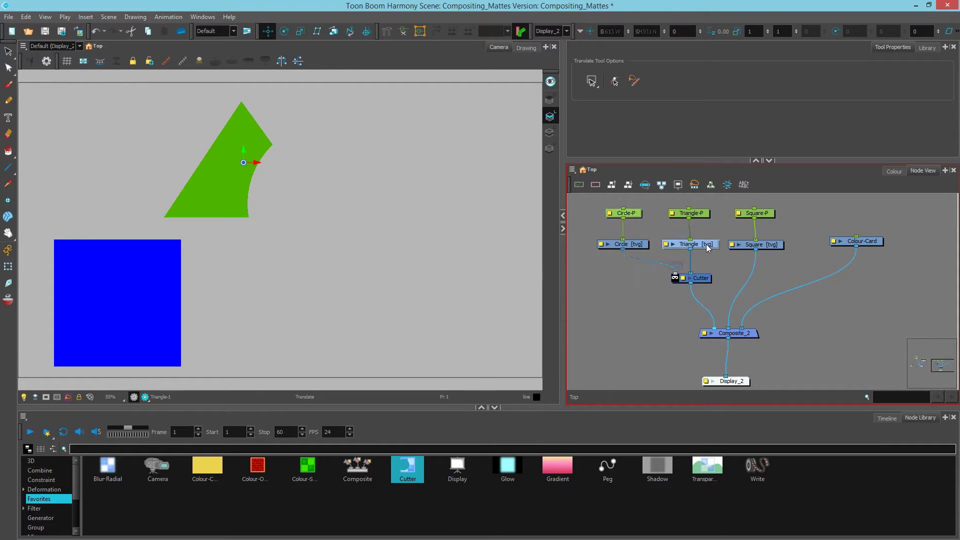
{"action": "left_click", "coordinate": [704, 279]}
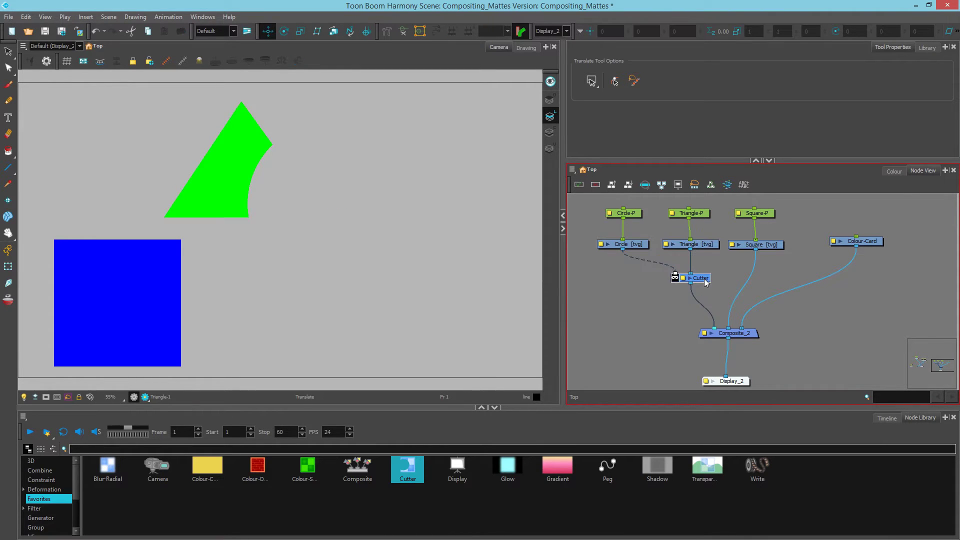
{"action": "left_click", "coordinate": [639, 246]}
{"action": "left_click", "coordinate": [625, 281]}
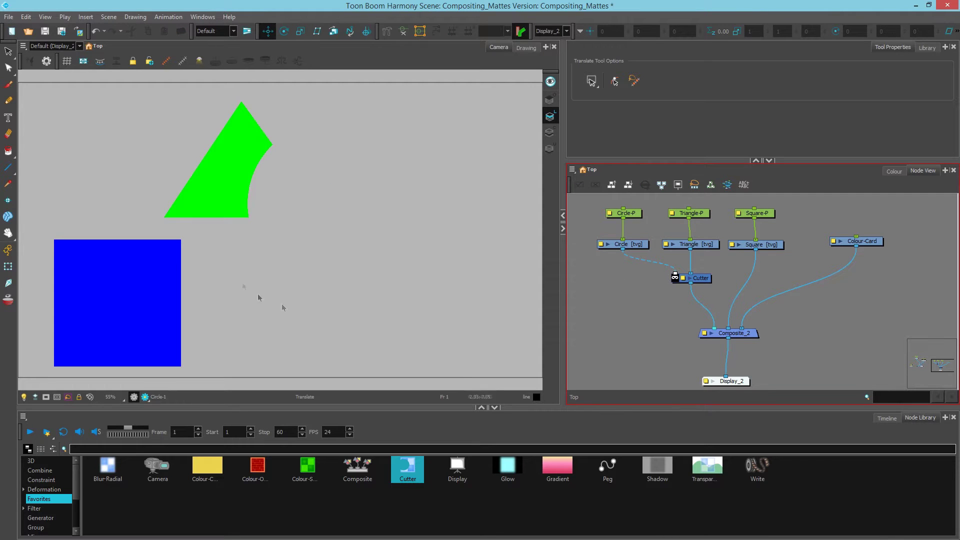
{"action": "left_click_drag", "start_coordinate": [622, 249], "coordinate": [711, 328]}
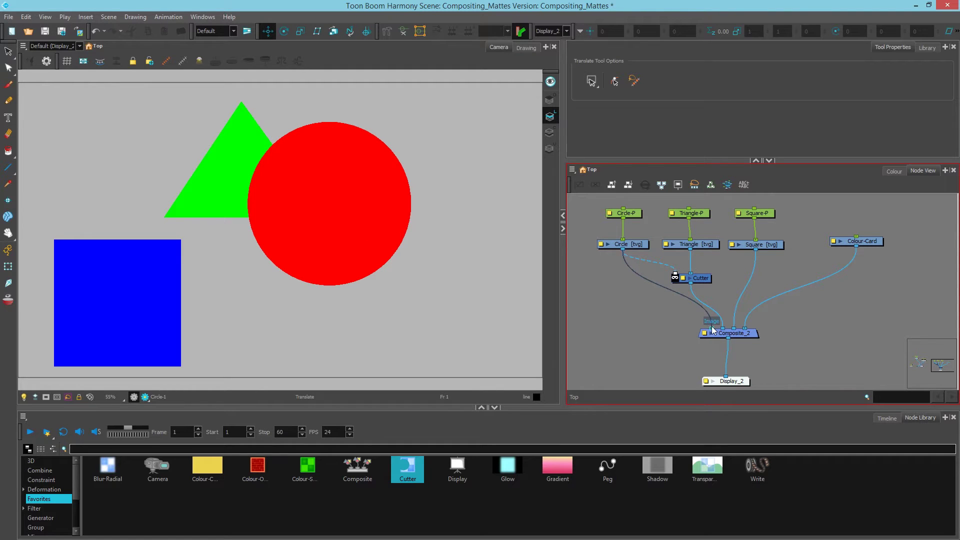
{"action": "left_click_drag", "start_coordinate": [712, 330], "coordinate": [653, 317]}
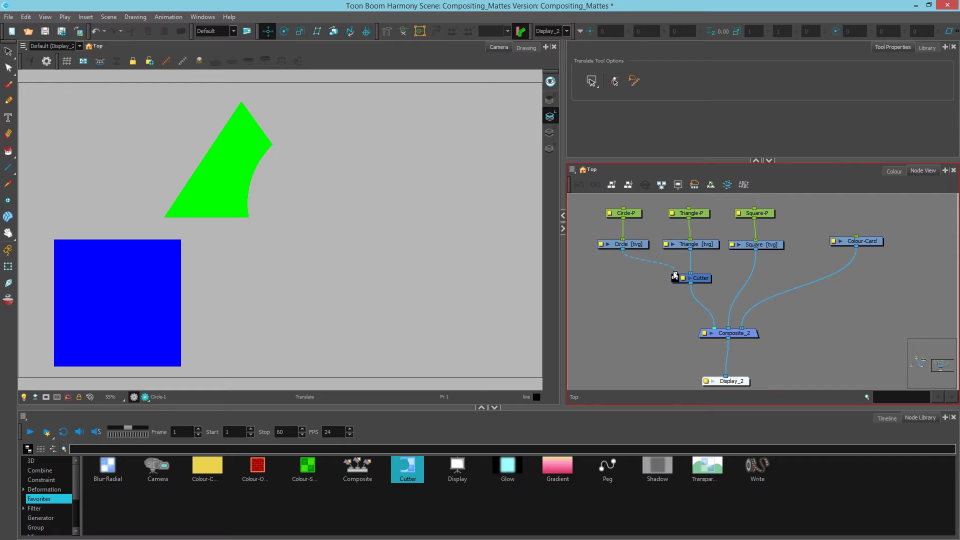
Step: Nudge the Circle-P peg slightly right so the triangle's curved cut shifts
{"action": "left_click", "coordinate": [631, 214]}
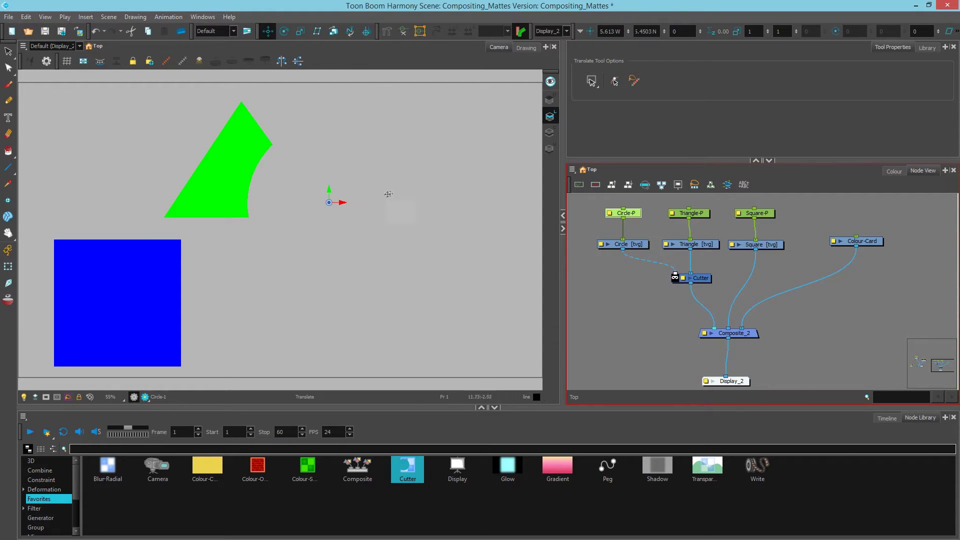
{"action": "mouse_move", "coordinate": [384, 239]}
{"action": "left_mouse_down"}
{"action": "mouse_move", "coordinate": [237, 239]}
{"action": "mouse_move", "coordinate": [301, 207]}
{"action": "mouse_move", "coordinate": [298, 144]}
{"action": "mouse_move", "coordinate": [195, 167]}
{"action": "mouse_move", "coordinate": [225, 249]}
{"action": "mouse_move", "coordinate": [254, 262]}
{"action": "mouse_move", "coordinate": [386, 261]}
{"action": "mouse_move", "coordinate": [394, 258]}
{"action": "mouse_move", "coordinate": [388, 242]}
{"action": "left_mouse_up"}
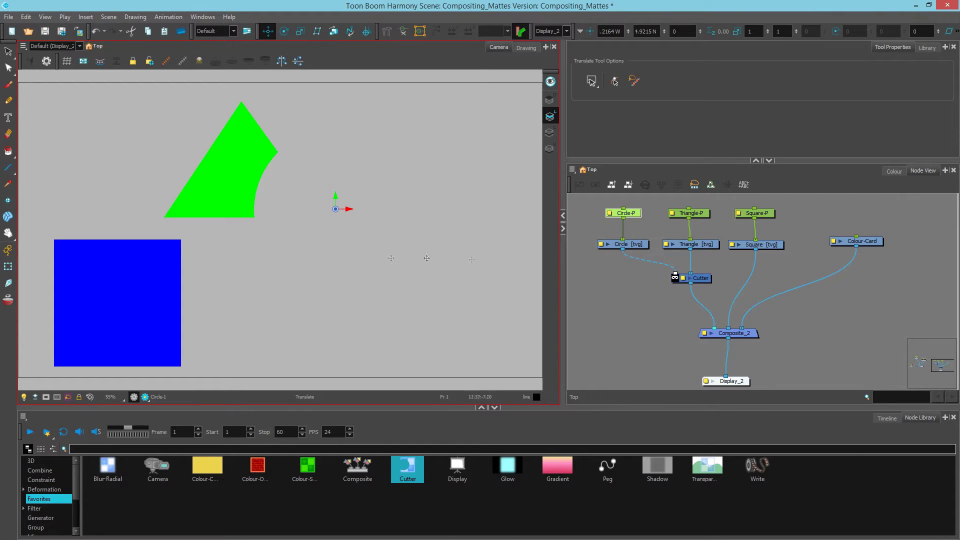
{"action": "left_click", "coordinate": [655, 278]}
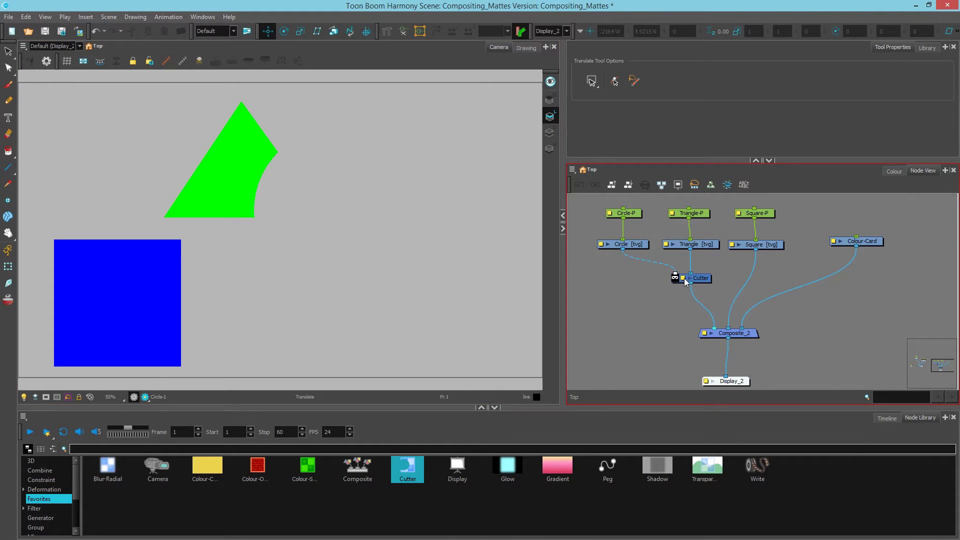
{"action": "double_click", "coordinate": [683, 281]}
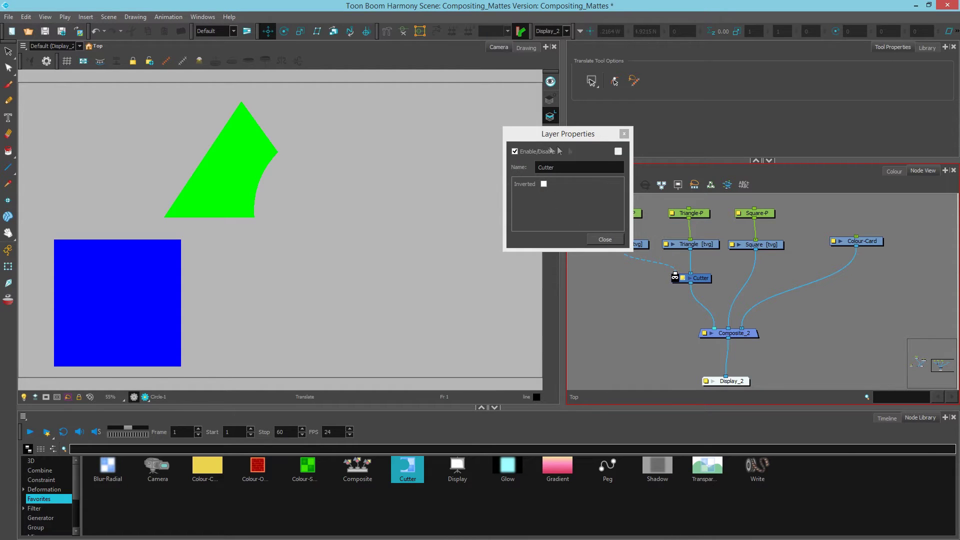
{"action": "left_click", "coordinate": [544, 183]}
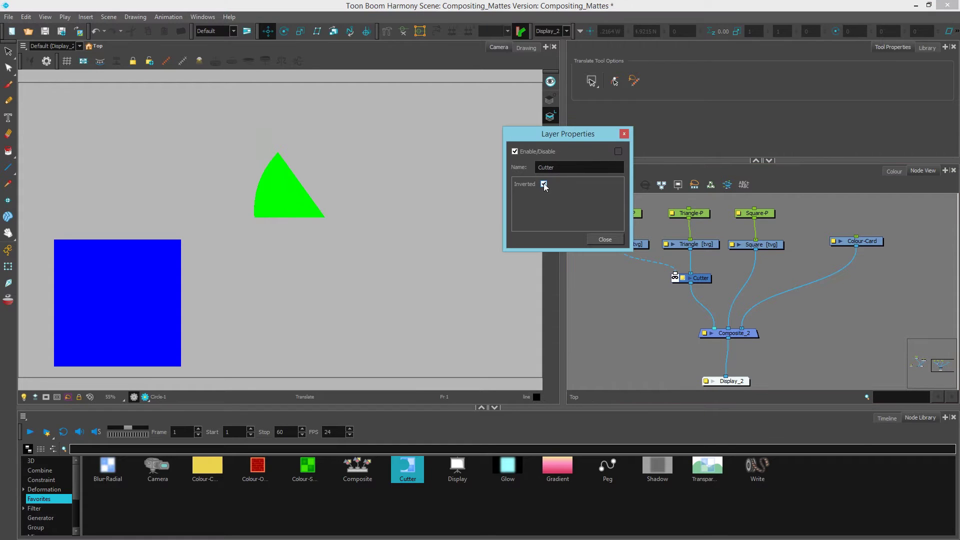
{"action": "left_click_drag", "start_coordinate": [599, 135], "coordinate": [555, 105]}
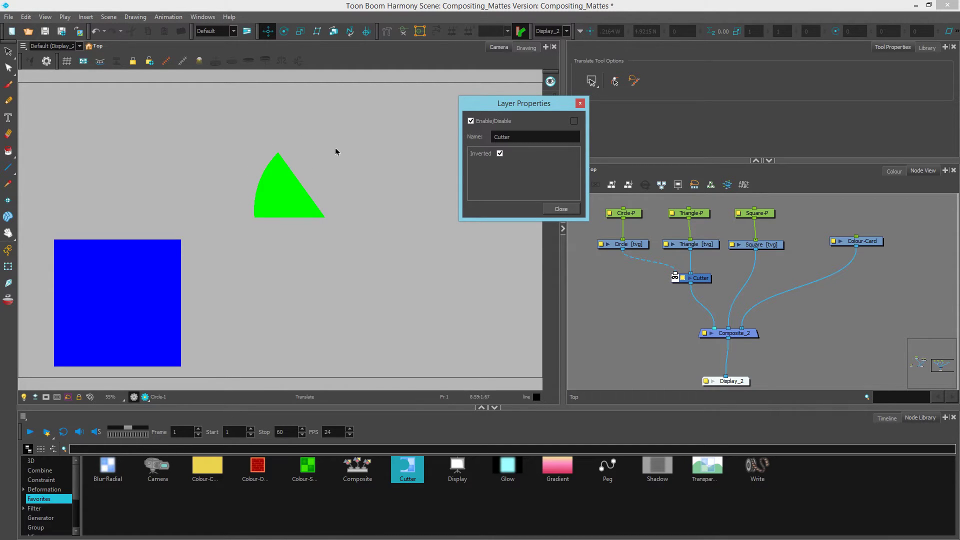
{"action": "left_click", "coordinate": [500, 154]}
{"action": "left_click", "coordinate": [560, 208]}
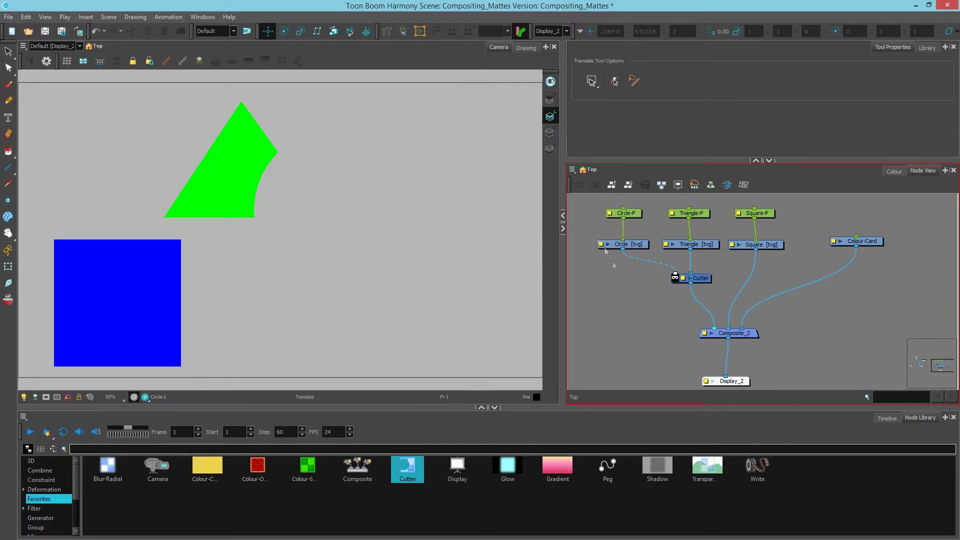
Step: Invert the Cutter matte to keep only the overlap wedge, and view it zoomed in Render Preview
{"action": "left_click", "coordinate": [675, 280]}
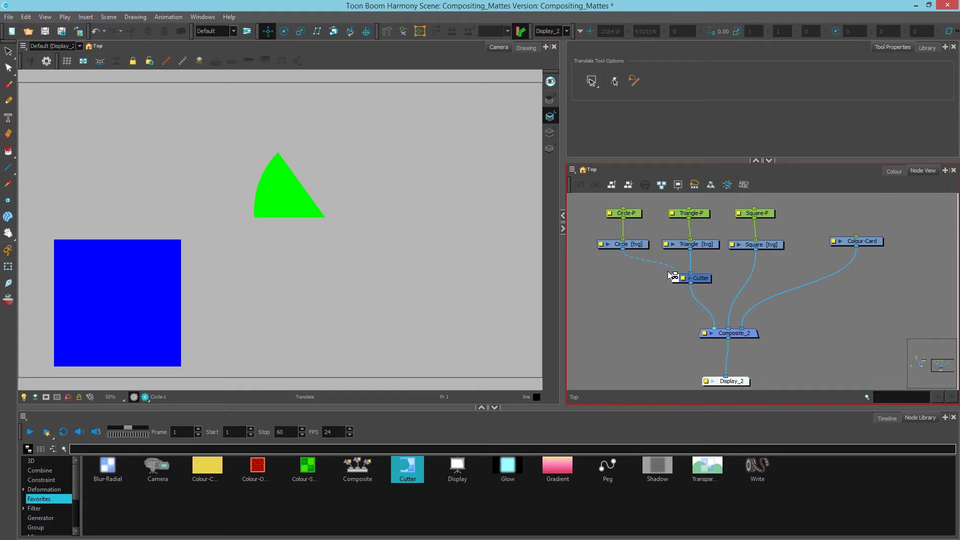
{"action": "left_click", "coordinate": [145, 396]}
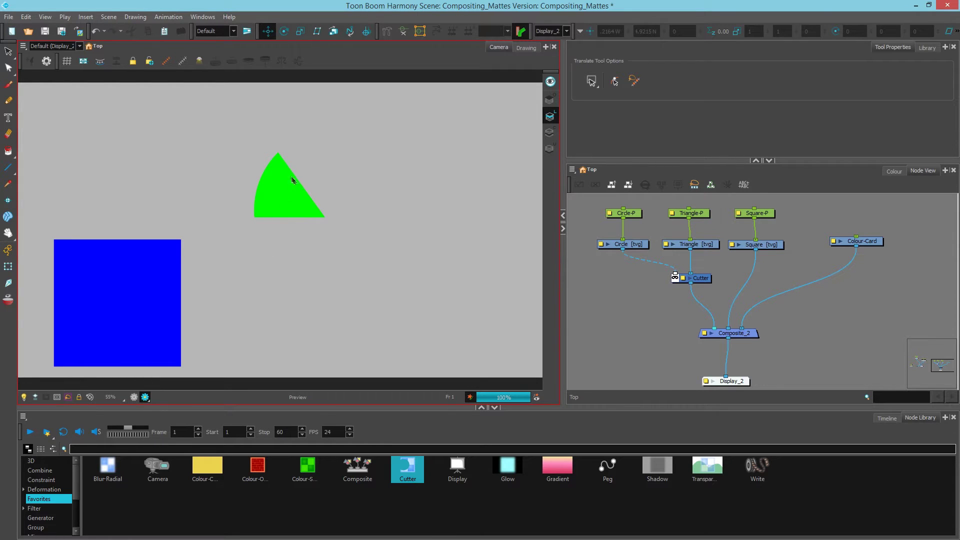
{"action": "scroll", "coordinate": [301, 198], "scroll_direction": "up", "scroll_amount": 3}
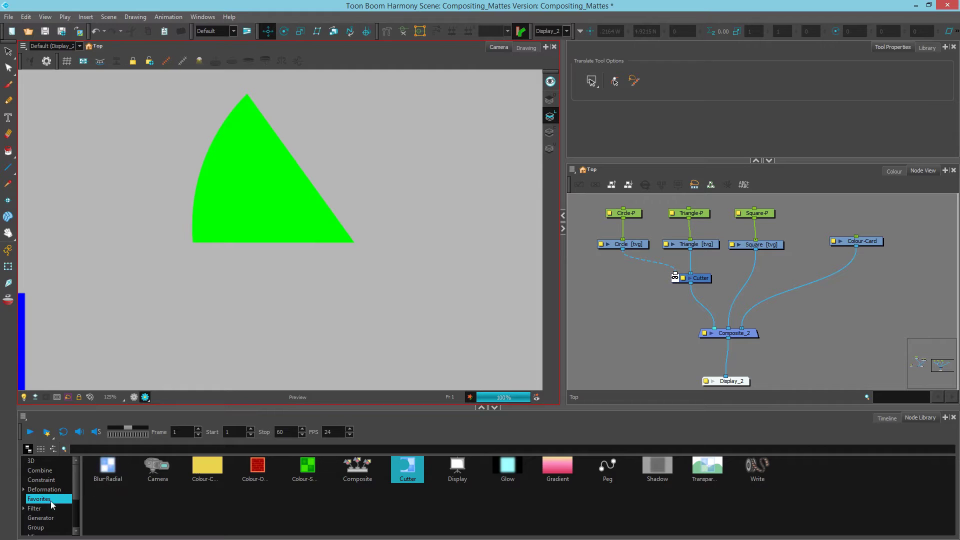
Step: Add a Blur node to the graph and set its radius to 60
{"action": "left_click_drag", "start_coordinate": [107, 467], "coordinate": [610, 264]}
{"action": "left_click", "coordinate": [609, 262]}
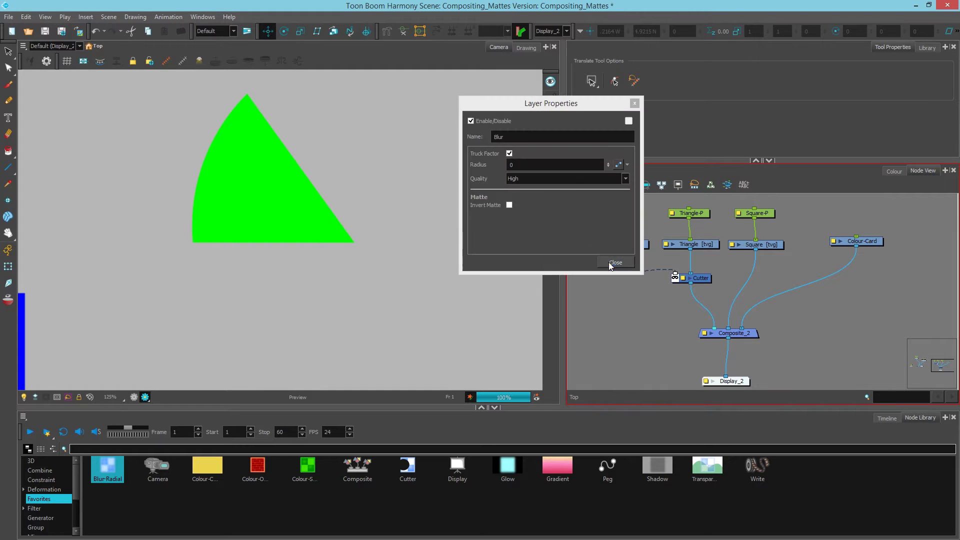
{"action": "type", "text": "60"}
{"action": "key", "text": "Return"}
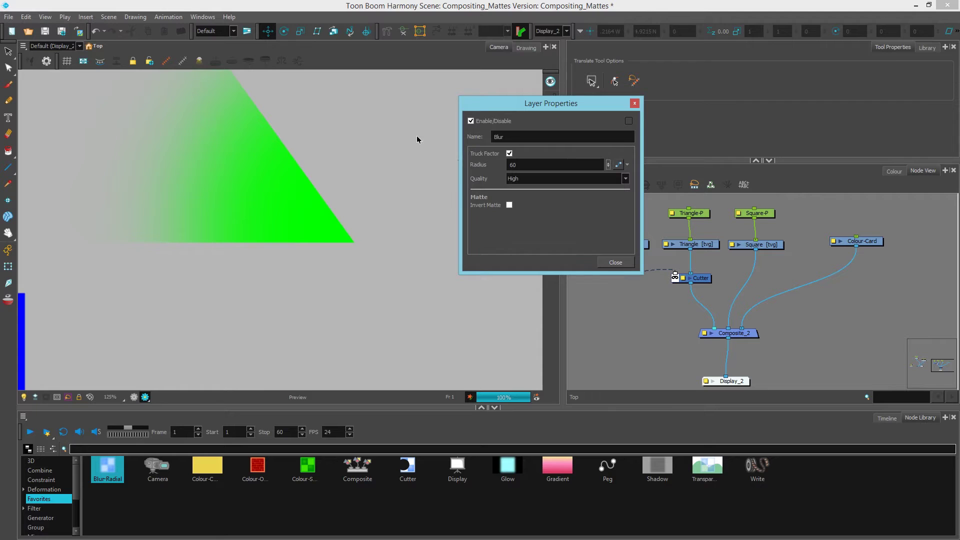
{"action": "left_click", "coordinate": [615, 263]}
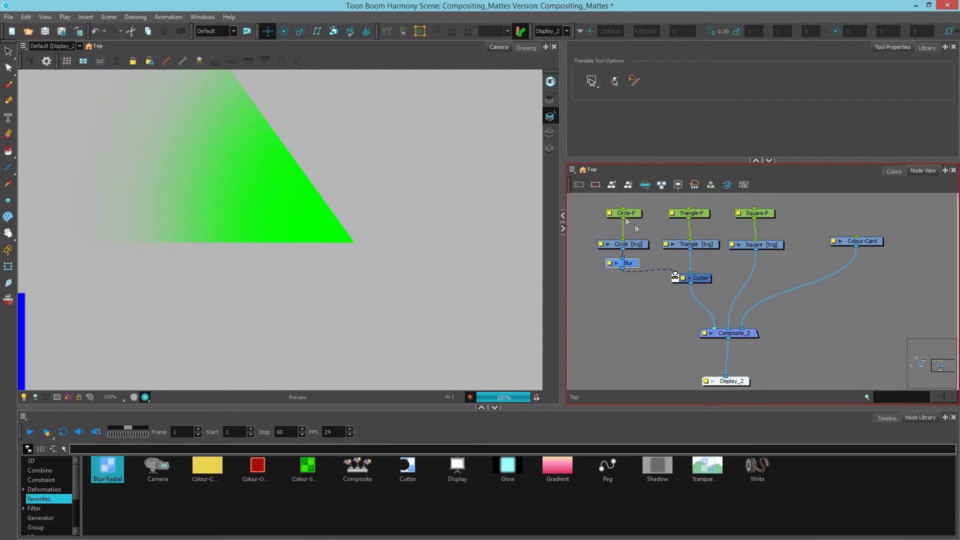
Step: Test-connect the blurred circle into Composite_2, then disconnect it so only the Cutter uses it
{"action": "scroll", "coordinate": [182, 133], "scroll_direction": "down", "scroll_amount": 2}
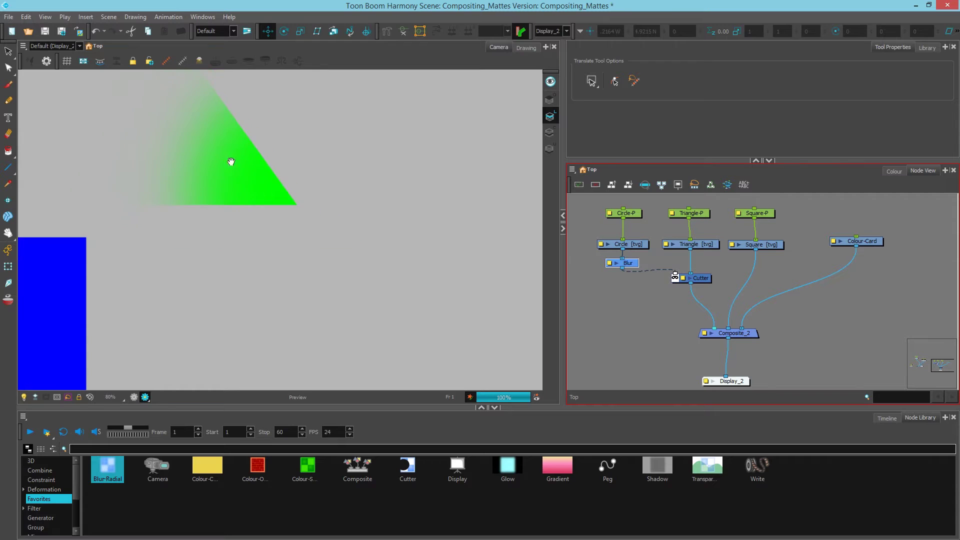
{"action": "left_click_drag", "start_coordinate": [231, 162], "coordinate": [234, 230]}
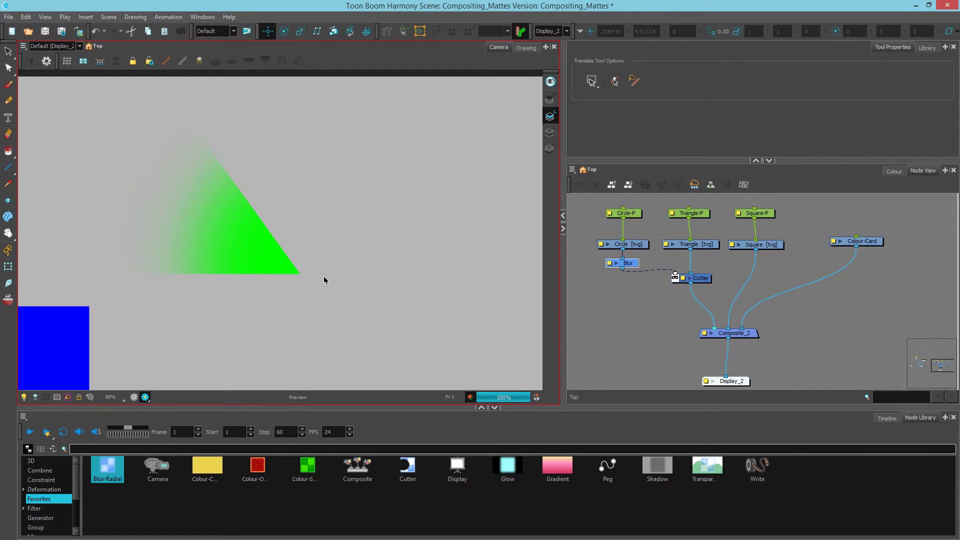
{"action": "left_click_drag", "start_coordinate": [622, 269], "coordinate": [713, 328]}
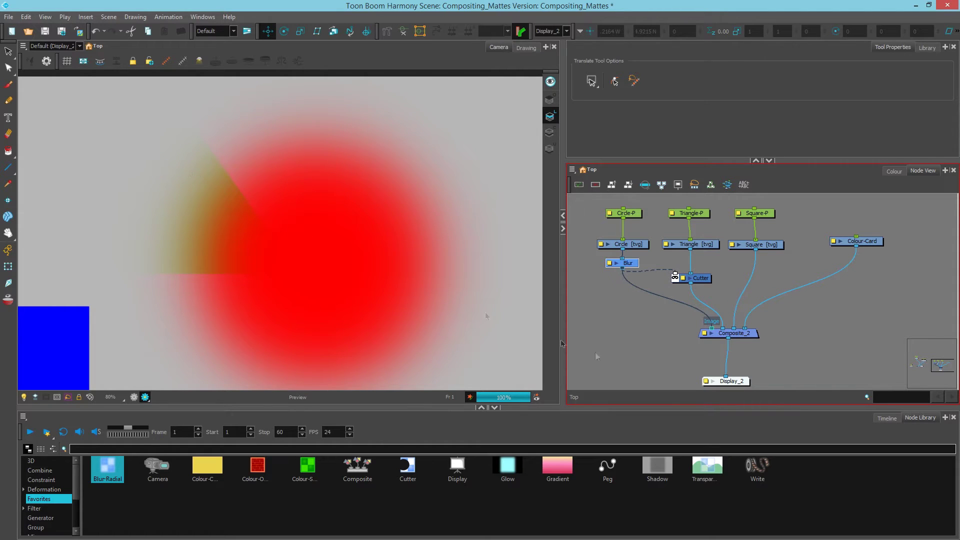
{"action": "left_click_drag", "start_coordinate": [714, 328], "coordinate": [669, 317]}
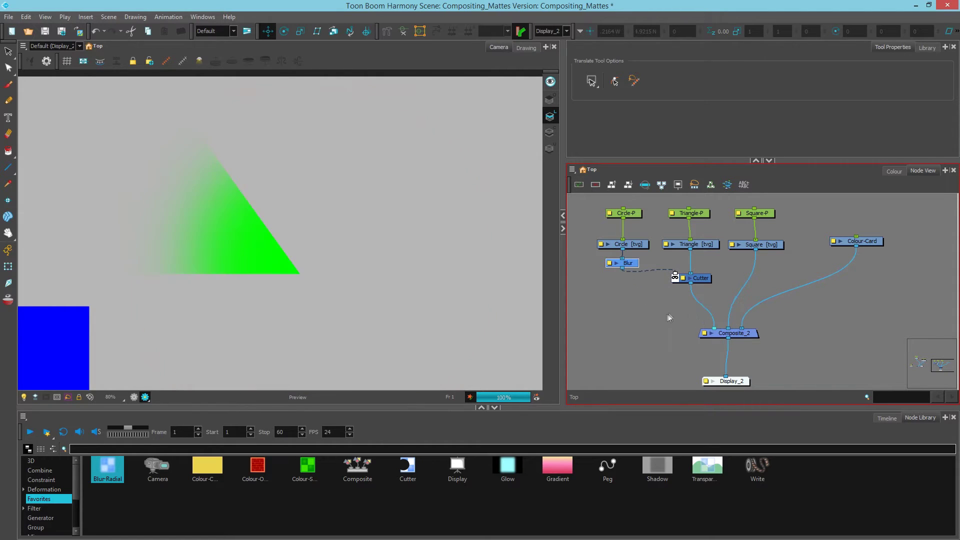
Step: Invert the Cutter matte again and turn off Render Preview
{"action": "left_click", "coordinate": [676, 279]}
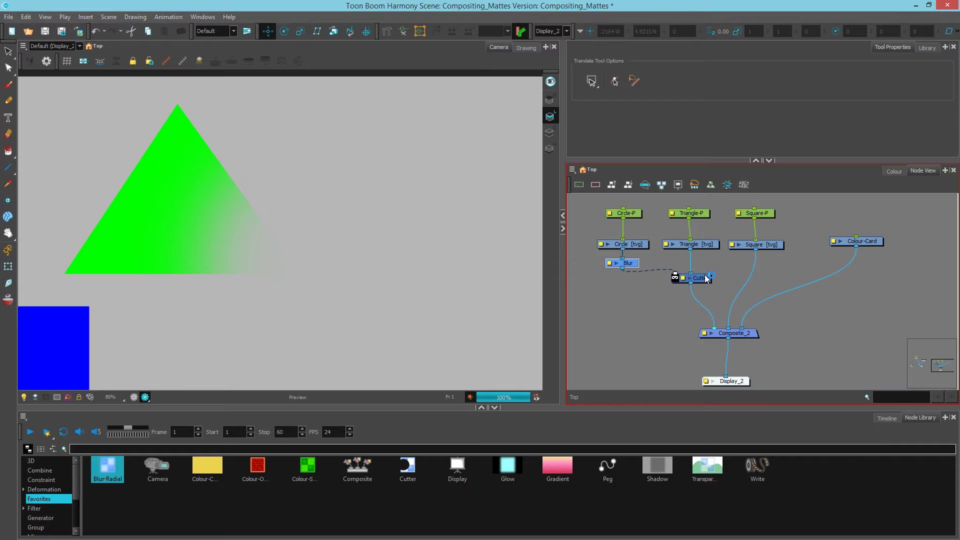
{"action": "left_click", "coordinate": [136, 395]}
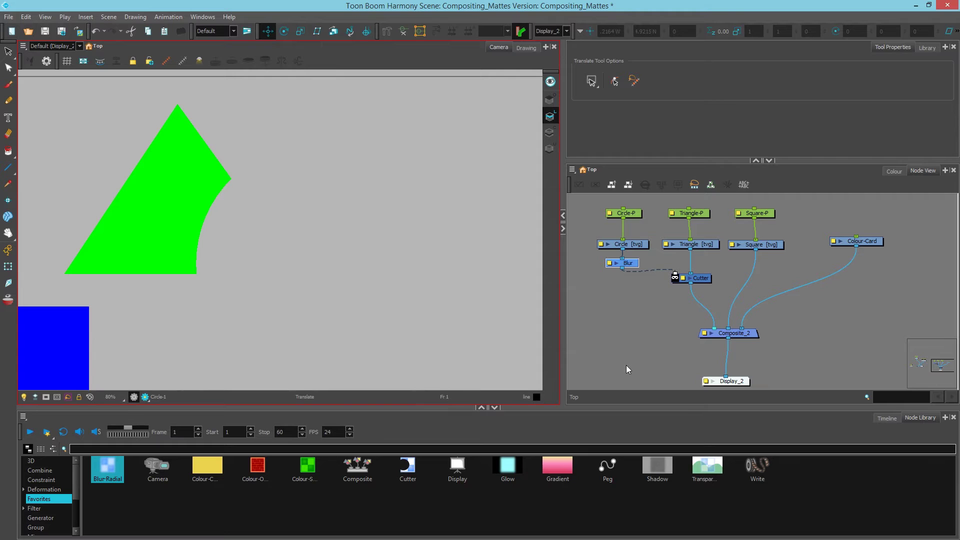
Step: Pan to the jungle node network and view the scene through its Display node
{"action": "left_click", "coordinate": [626, 365]}
{"action": "scroll", "coordinate": [640, 349], "scroll_direction": "down", "scroll_amount": 6}
{"action": "left_click_drag", "start_coordinate": [637, 346], "coordinate": [798, 325]}
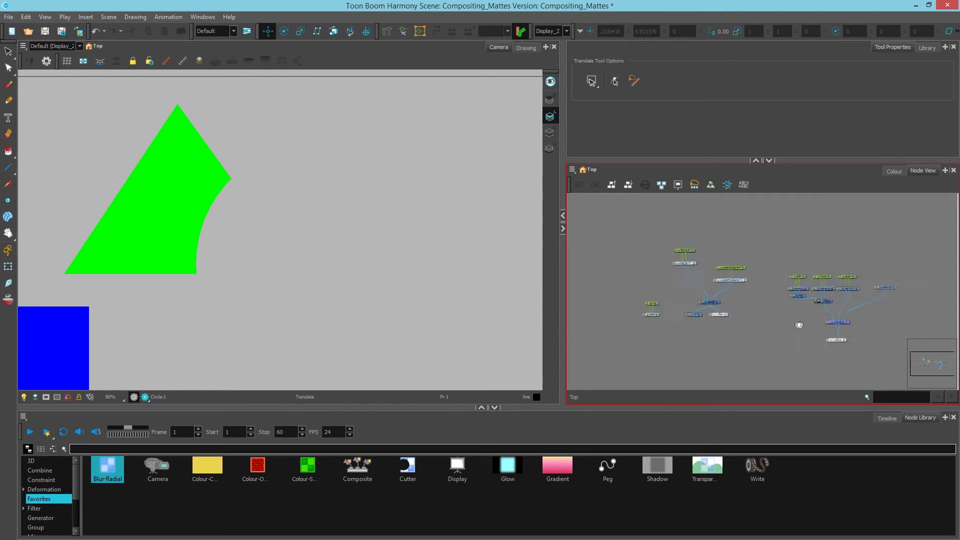
{"action": "scroll", "coordinate": [709, 276], "scroll_direction": "up", "scroll_amount": 5}
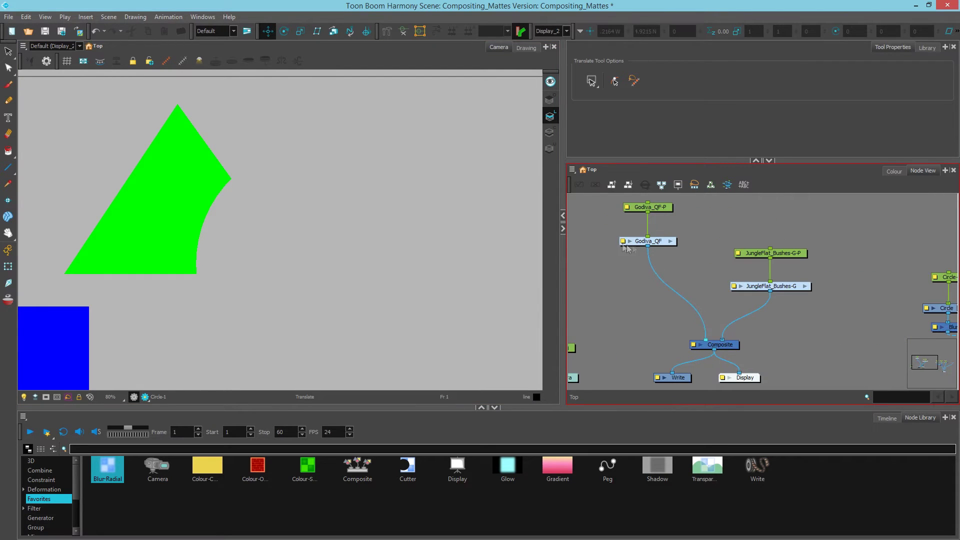
{"action": "left_click", "coordinate": [743, 379]}
{"action": "left_click", "coordinate": [562, 32]}
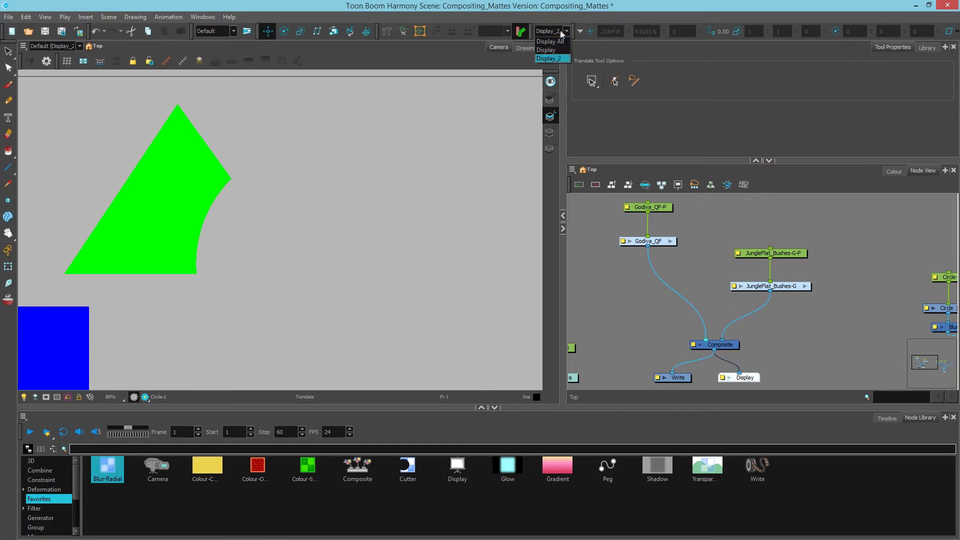
{"action": "left_click", "coordinate": [554, 49]}
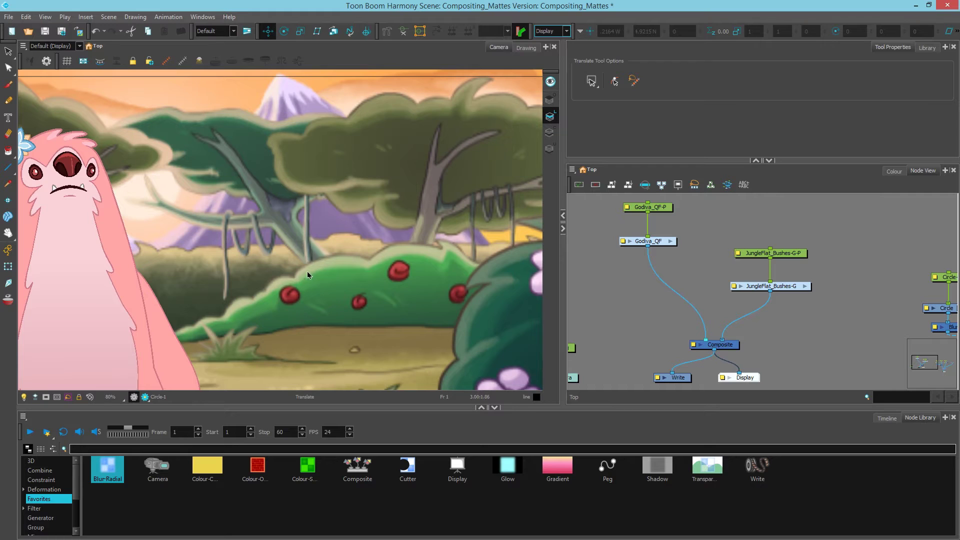
Step: Reset the view, enter the JungleFlat_Bushes-G group, and open its Composite node's Layer Properties
{"action": "left_click", "coordinate": [89, 397]}
{"action": "left_click", "coordinate": [90, 397]}
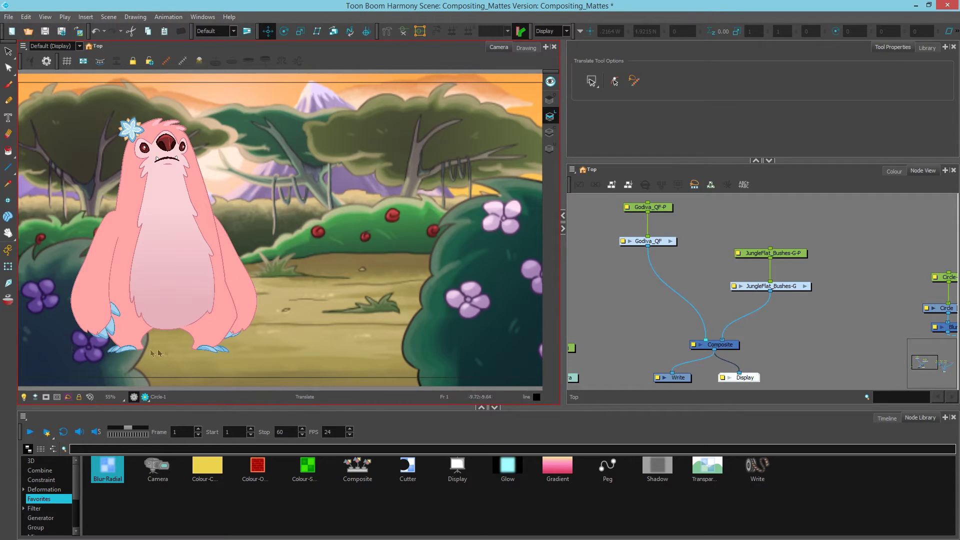
{"action": "left_click", "coordinate": [805, 285]}
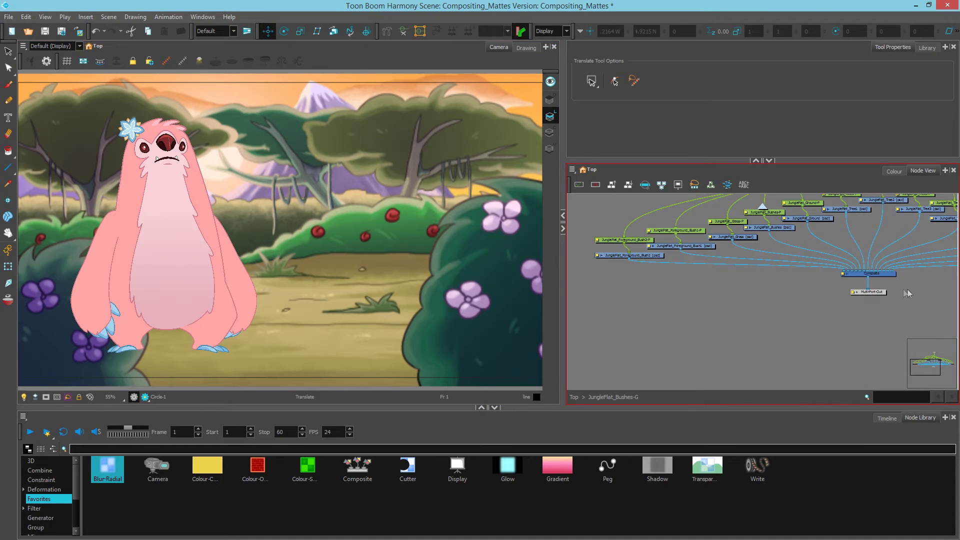
{"action": "scroll", "coordinate": [767, 290], "scroll_direction": "up", "scroll_amount": 5}
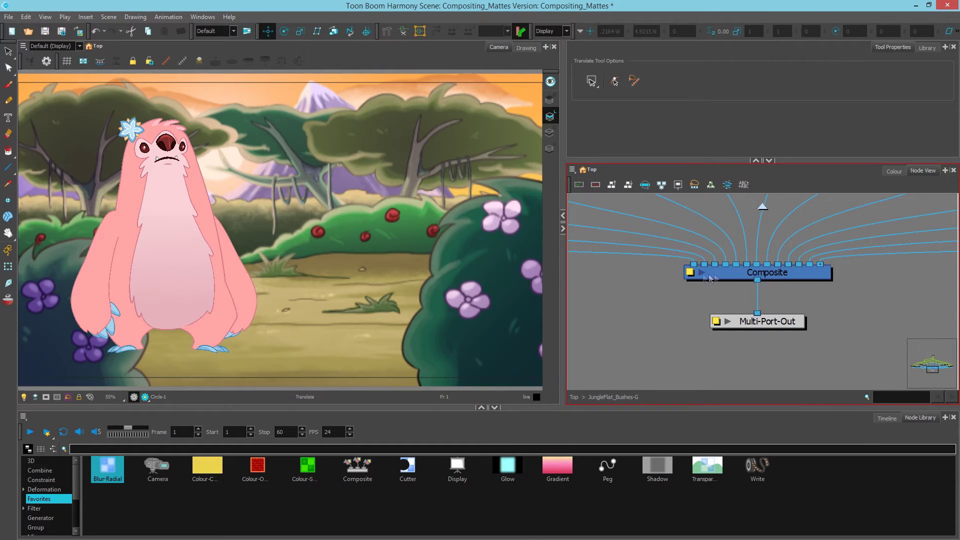
{"action": "left_click", "coordinate": [689, 274]}
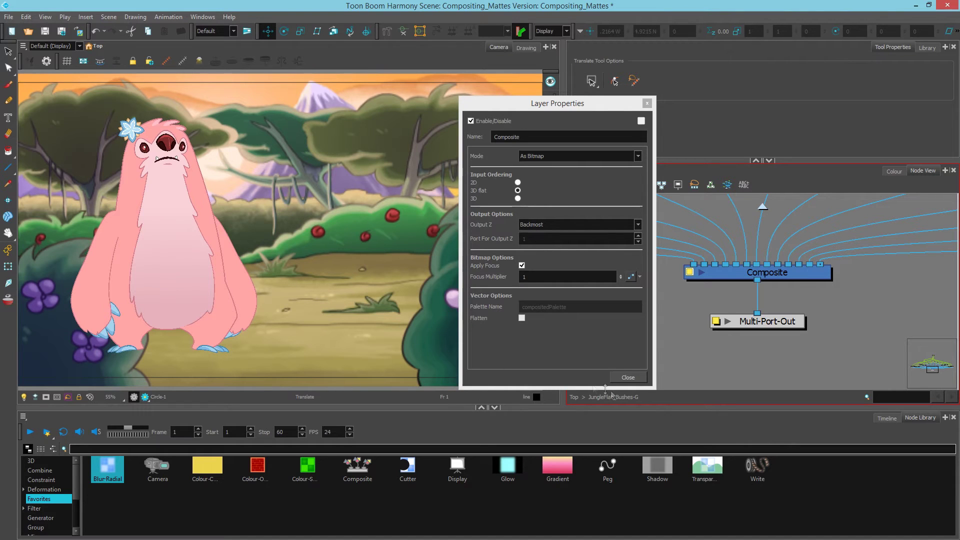
Step: Close the Composite node's Layer Properties dialog
{"action": "left_click", "coordinate": [630, 374]}
{"action": "left_click", "coordinate": [628, 377]}
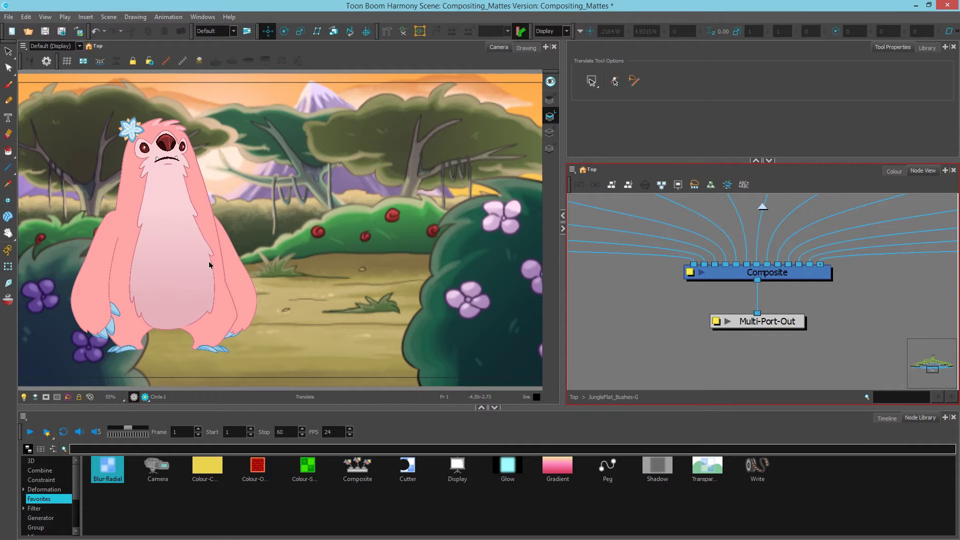
Step: Connect JungleFlat_Foreground_Bush1 to Multi-Port-Out and return the node view to Top level
{"action": "left_click_drag", "start_coordinate": [613, 277], "coordinate": [907, 293]}
{"action": "left_click_drag", "start_coordinate": [620, 232], "coordinate": [775, 254]}
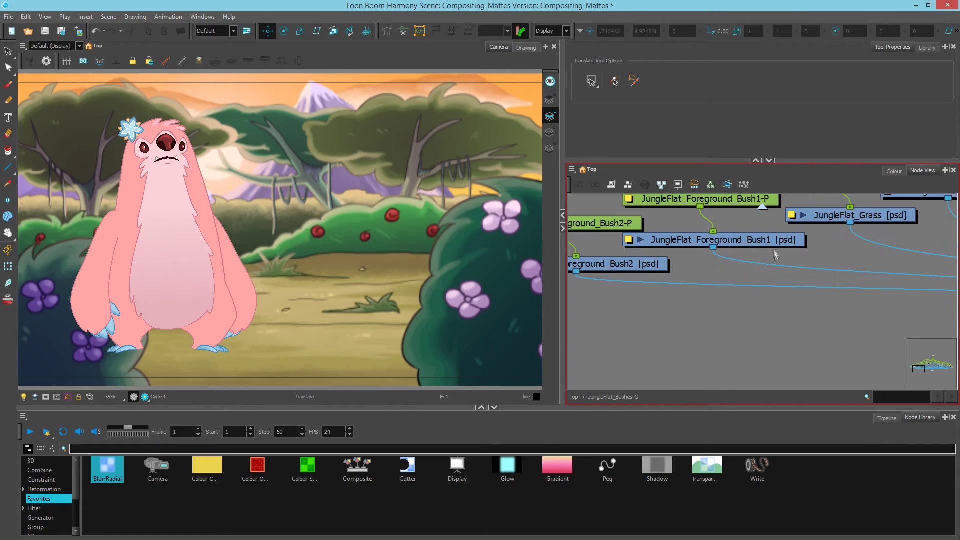
{"action": "left_click", "coordinate": [5, 270]}
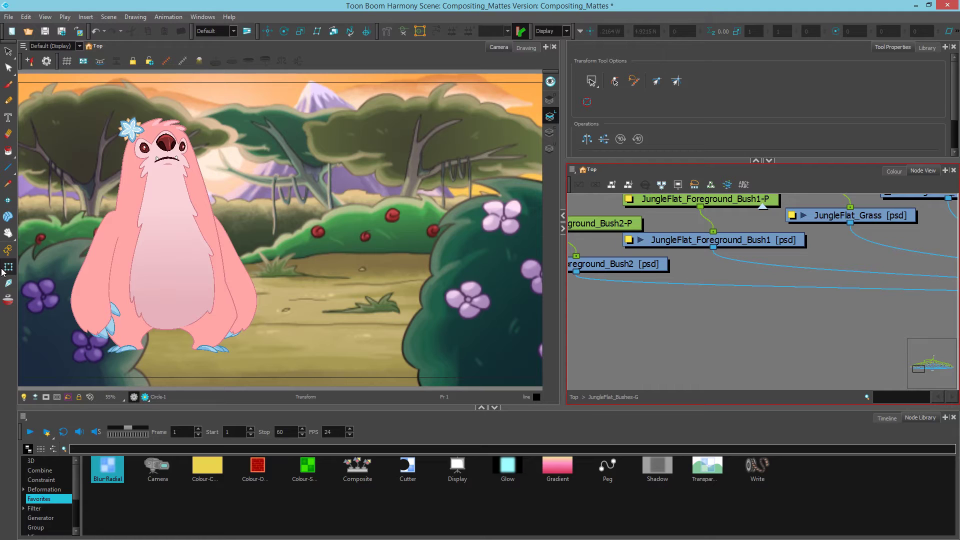
{"action": "left_click", "coordinate": [773, 241]}
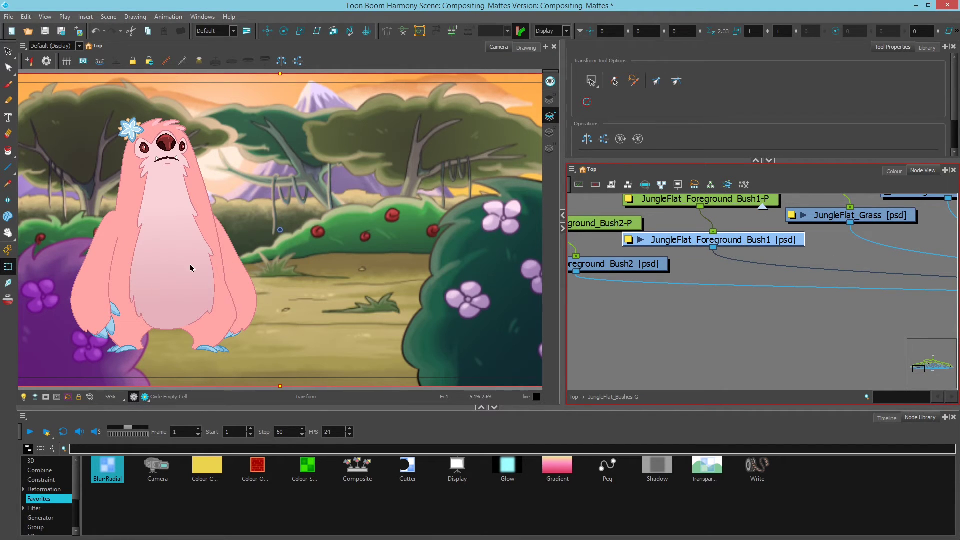
{"action": "left_click_drag", "start_coordinate": [715, 250], "coordinate": [865, 345]}
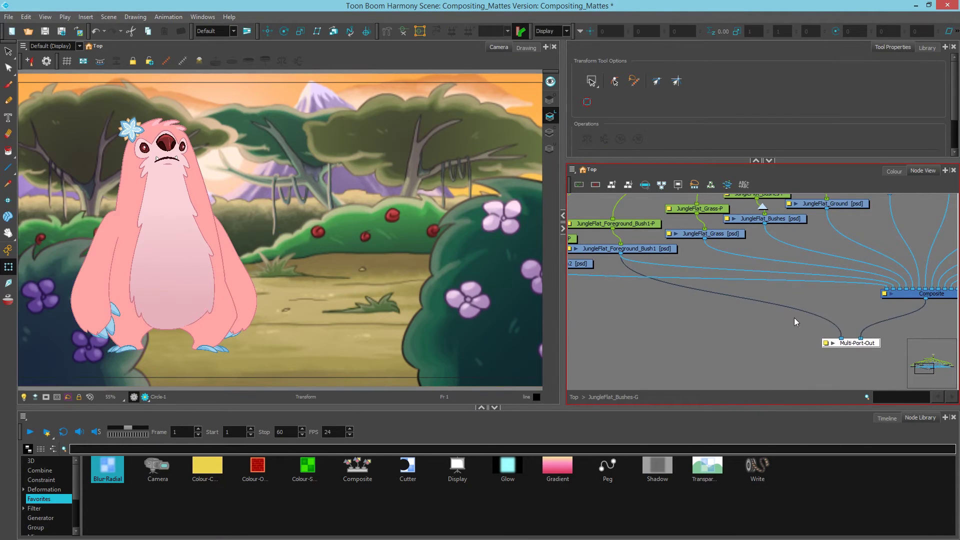
{"action": "left_click", "coordinate": [574, 397]}
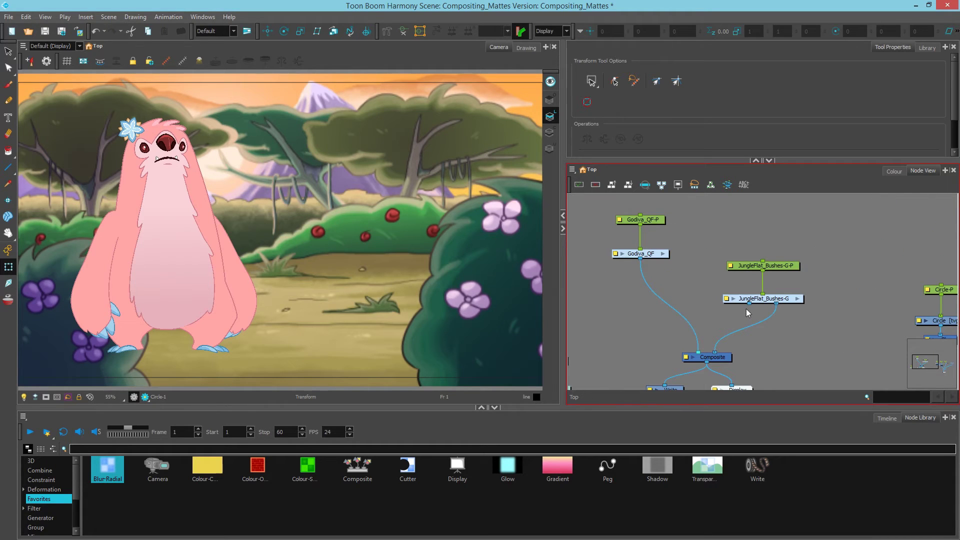
Step: Insert a Cutter node before the Composite and wire JungleFlat_Bushes-G into its matte port
{"action": "left_click_drag", "start_coordinate": [748, 305], "coordinate": [713, 329]}
{"action": "left_click_drag", "start_coordinate": [408, 467], "coordinate": [662, 334]}
{"action": "left_click_drag", "start_coordinate": [748, 304], "coordinate": [625, 326]}
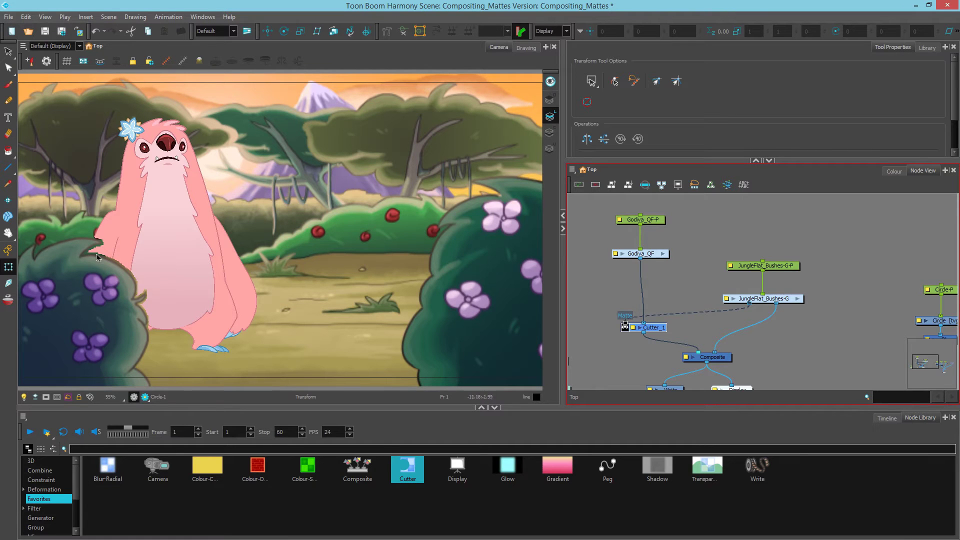
Step: Render a preview of the jungle scene and inspect the bush's cut edge on the pink character
{"action": "scroll", "coordinate": [96, 254], "scroll_direction": "up", "scroll_amount": 4}
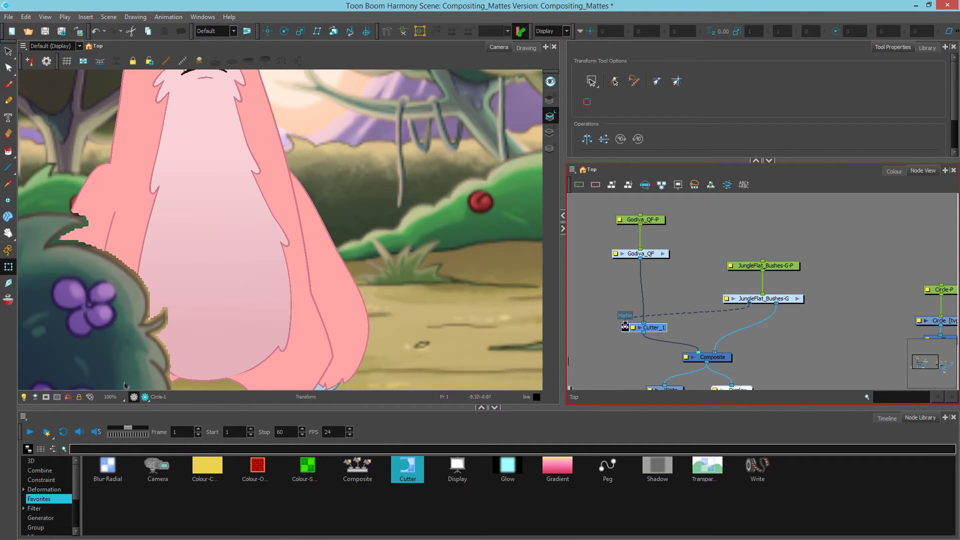
{"action": "left_click", "coordinate": [145, 397]}
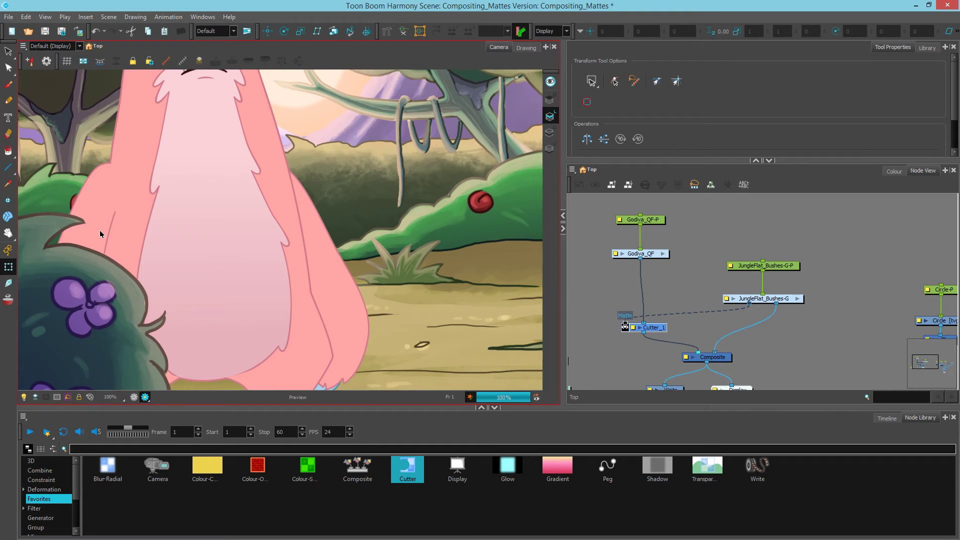
{"action": "scroll", "coordinate": [100, 229], "scroll_direction": "down", "scroll_amount": 3}
{"action": "scroll", "coordinate": [139, 262], "scroll_direction": "up", "scroll_amount": 2}
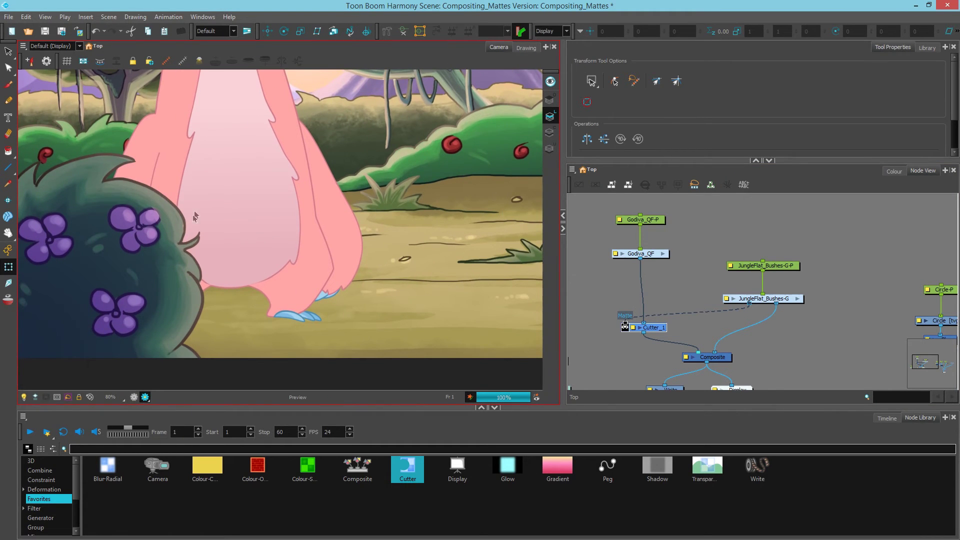
{"action": "scroll", "coordinate": [205, 196], "scroll_direction": "down", "scroll_amount": 3}
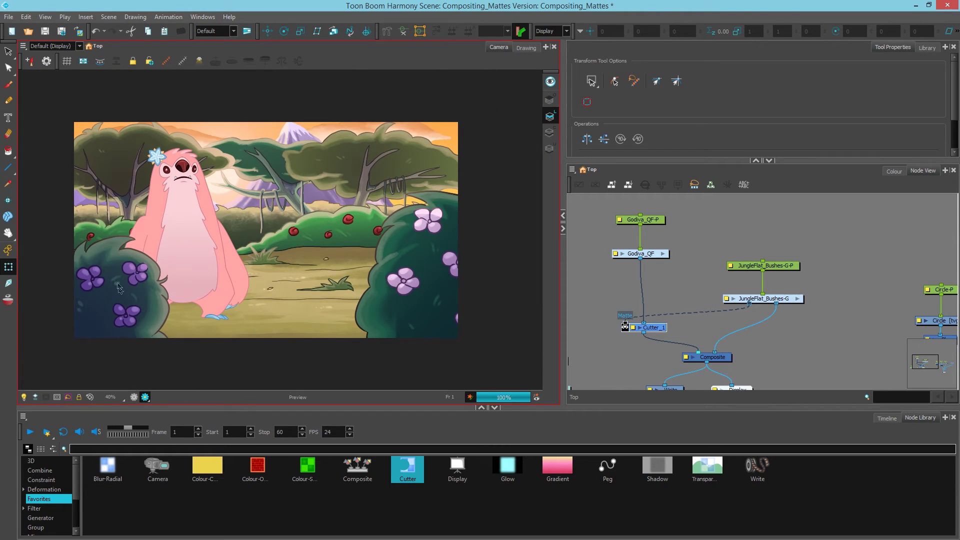
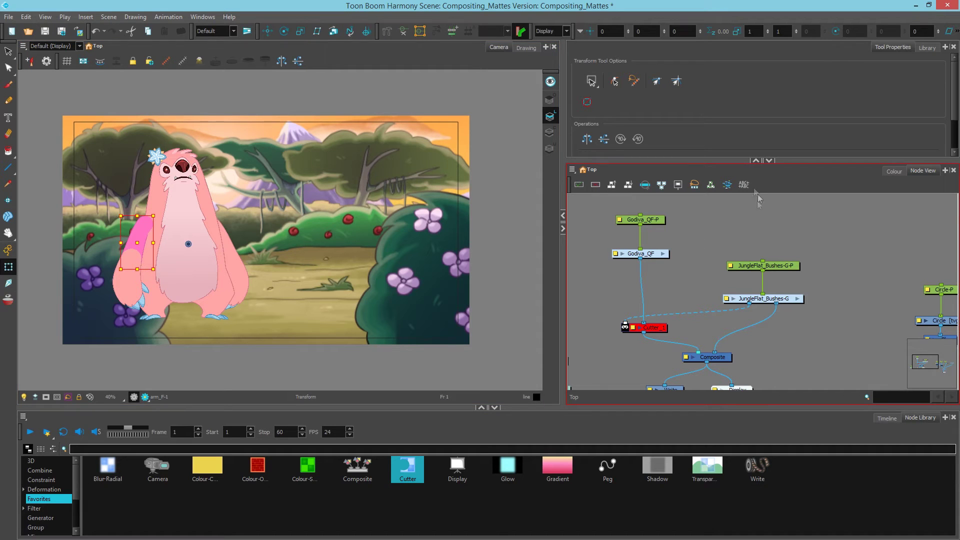
Step: Inside Godiva_QF, wire arm_F_comp's output into the Multi-Port-Out Image port, then go back to Top
{"action": "key", "text": "ctrl+Return"}
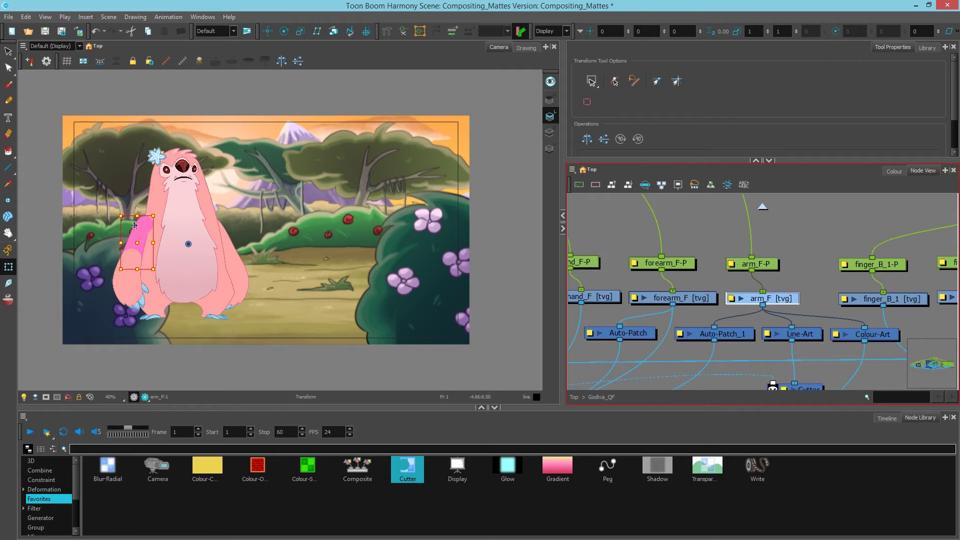
{"action": "scroll", "coordinate": [790, 300], "scroll_direction": "down", "scroll_amount": 5}
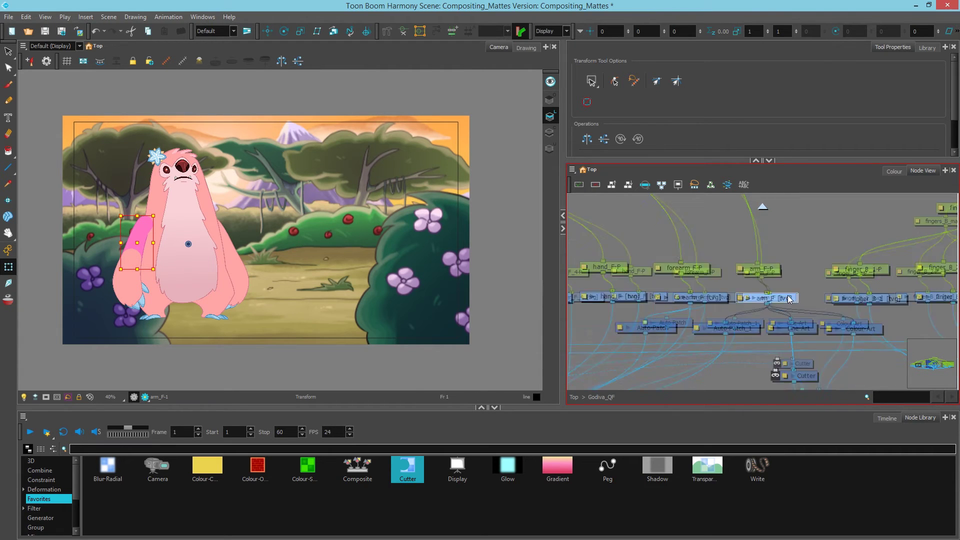
{"action": "scroll", "coordinate": [649, 308], "scroll_direction": "up", "scroll_amount": 4}
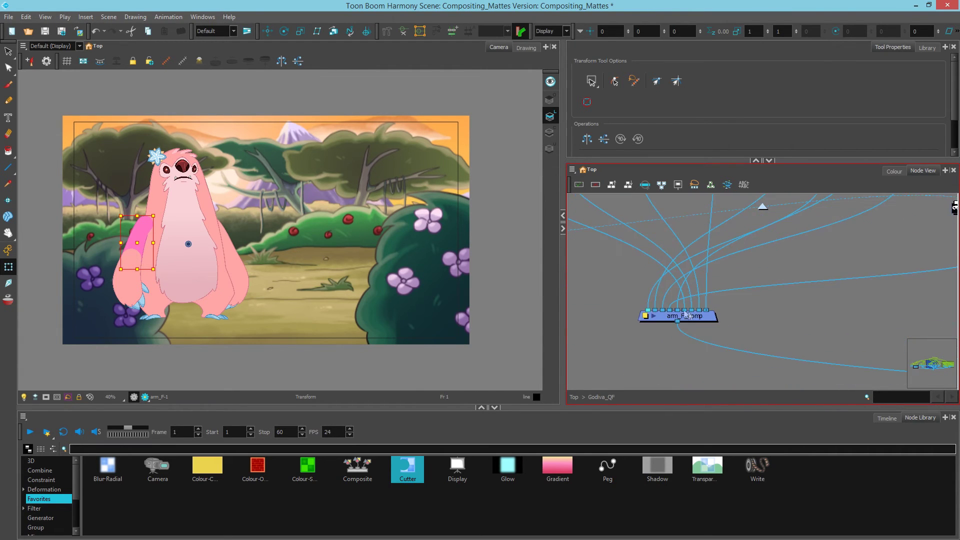
{"action": "left_click", "coordinate": [698, 318]}
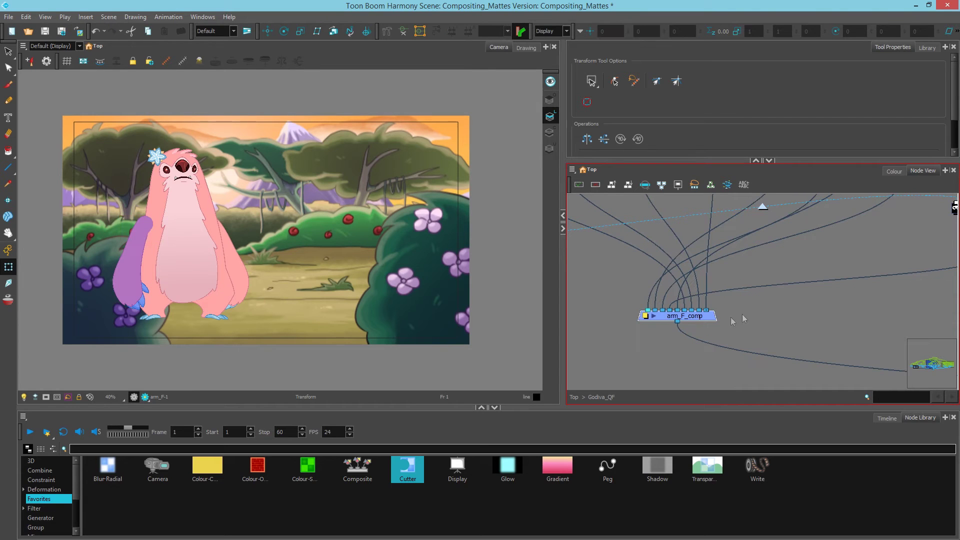
{"action": "left_click_drag", "start_coordinate": [680, 322], "coordinate": [736, 301]}
{"action": "scroll", "coordinate": [654, 368], "scroll_direction": "down", "scroll_amount": 4}
{"action": "scroll", "coordinate": [775, 287], "scroll_direction": "down", "scroll_amount": 4}
{"action": "scroll", "coordinate": [745, 310], "scroll_direction": "up", "scroll_amount": 4}
{"action": "scroll", "coordinate": [744, 310], "scroll_direction": "up", "scroll_amount": 3}
{"action": "left_click", "coordinate": [574, 396]}
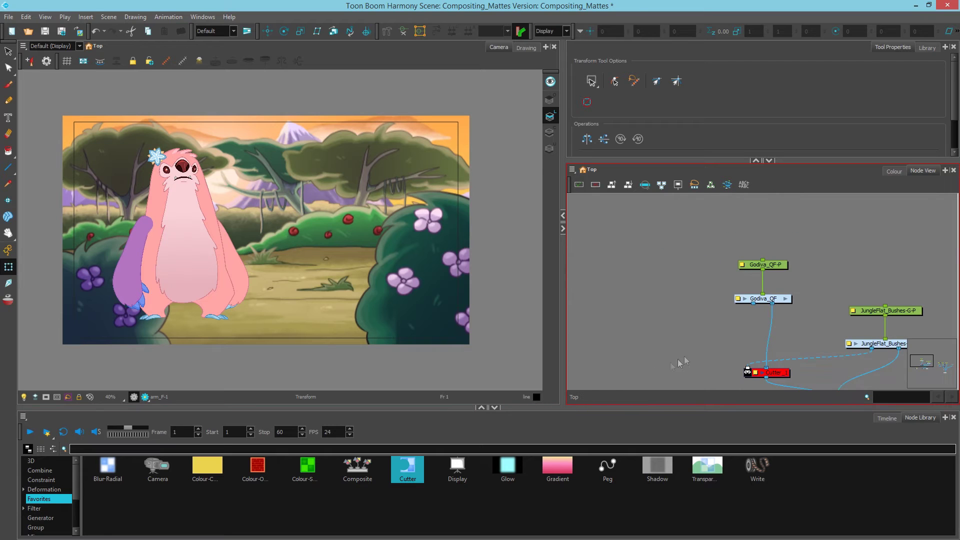
Step: Enable the disabled Cutter_1 node and nudge it slightly to the right
{"action": "left_click_drag", "start_coordinate": [666, 351], "coordinate": [701, 325]}
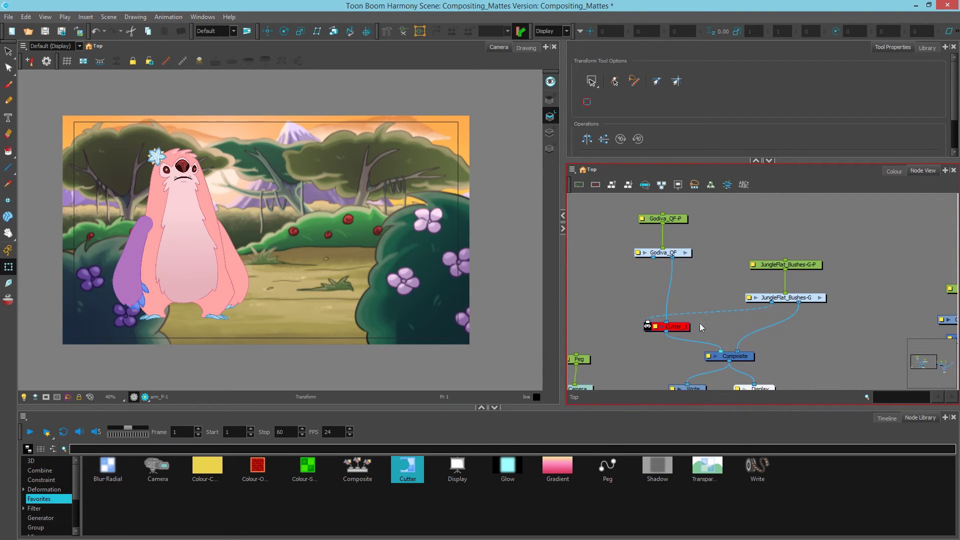
{"action": "scroll", "coordinate": [666, 328], "scroll_direction": "up", "scroll_amount": 3}
{"action": "left_click", "coordinate": [686, 332]}
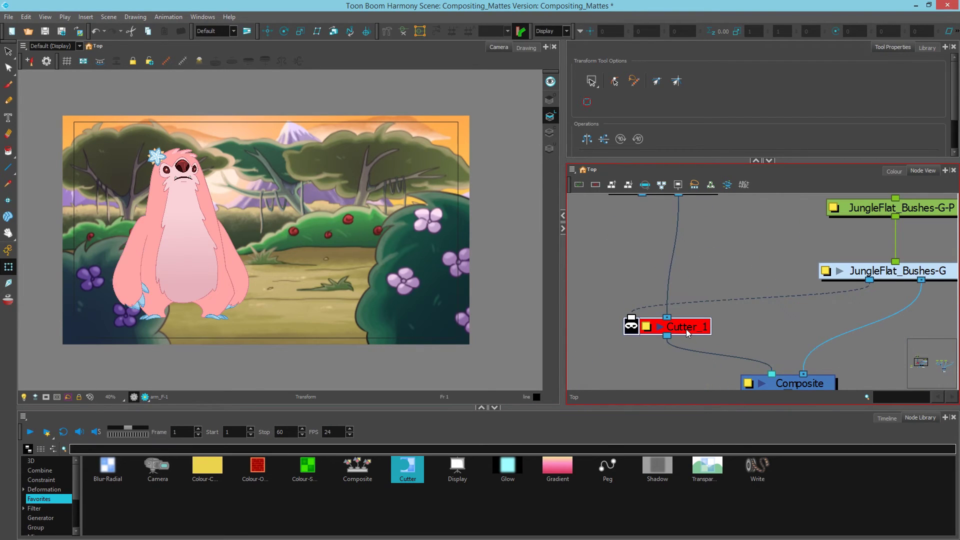
{"action": "key", "text": "d"}
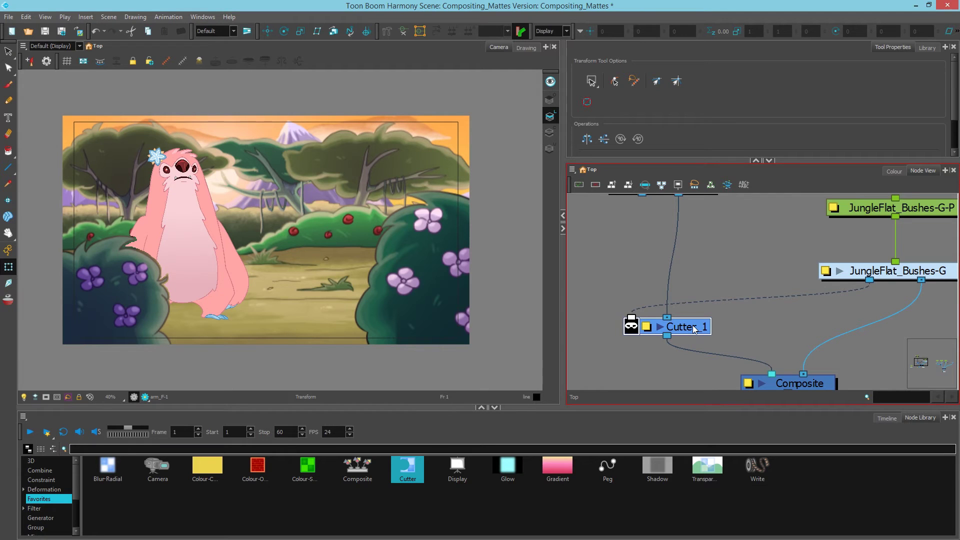
{"action": "left_click_drag", "start_coordinate": [701, 329], "coordinate": [708, 339]}
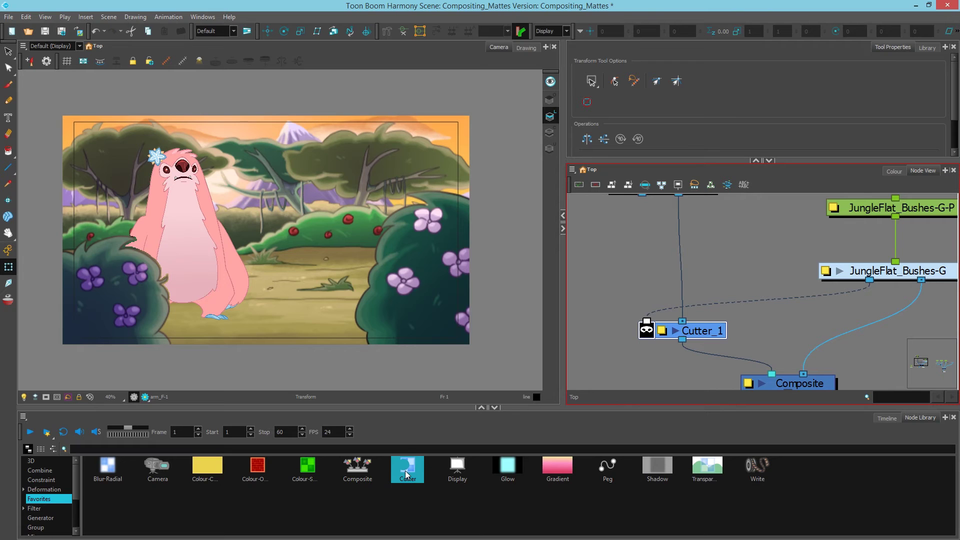
Step: Insert Cutter_2 on the bushes-to-Cutter_1 link and connect Godiva_QF to its matte port
{"action": "left_click_drag", "start_coordinate": [405, 474], "coordinate": [677, 283]}
{"action": "left_click_drag", "start_coordinate": [683, 223], "coordinate": [703, 252]}
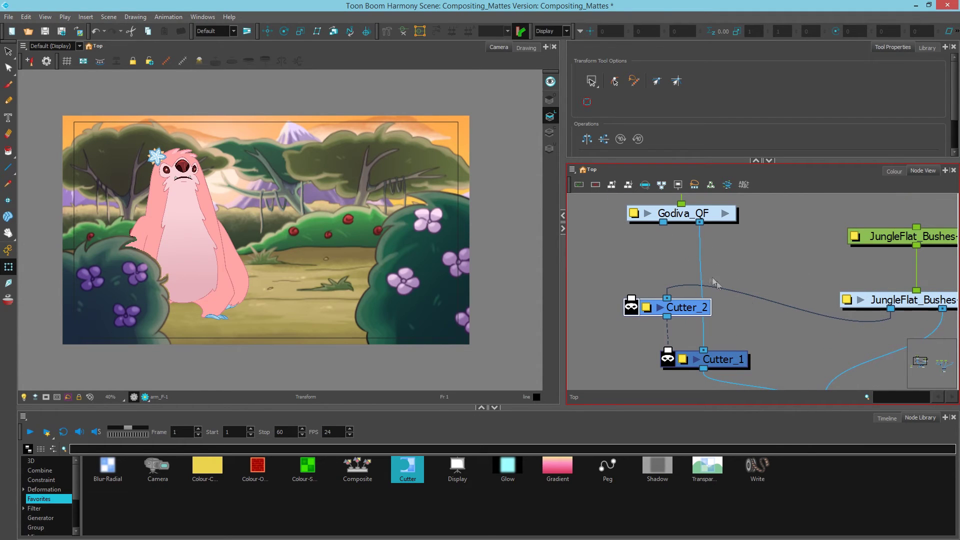
{"action": "left_click_drag", "start_coordinate": [663, 222], "coordinate": [625, 311]}
Step: Turn on Render Preview and inspect the character's arm over the bush
{"action": "left_click", "coordinate": [146, 397]}
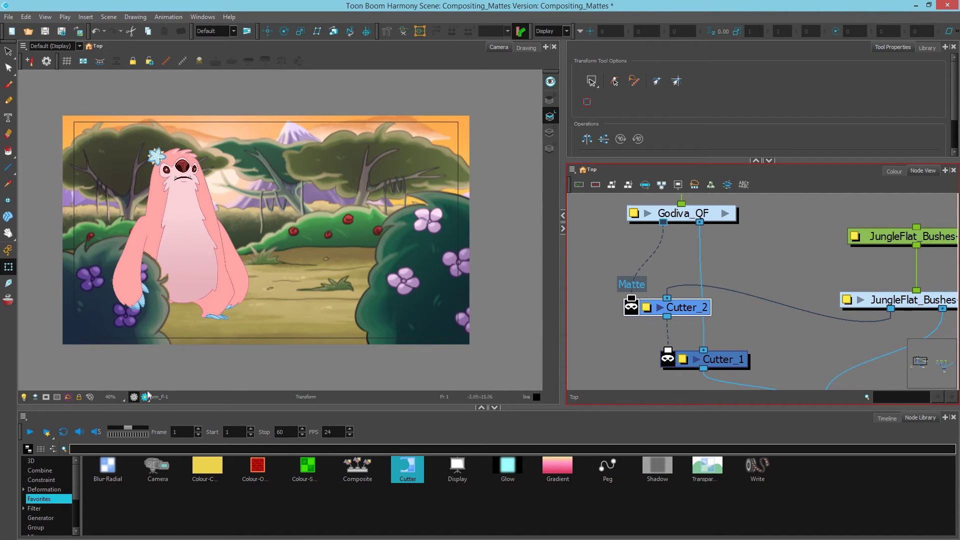
{"action": "scroll", "coordinate": [168, 274], "scroll_direction": "up", "scroll_amount": 3}
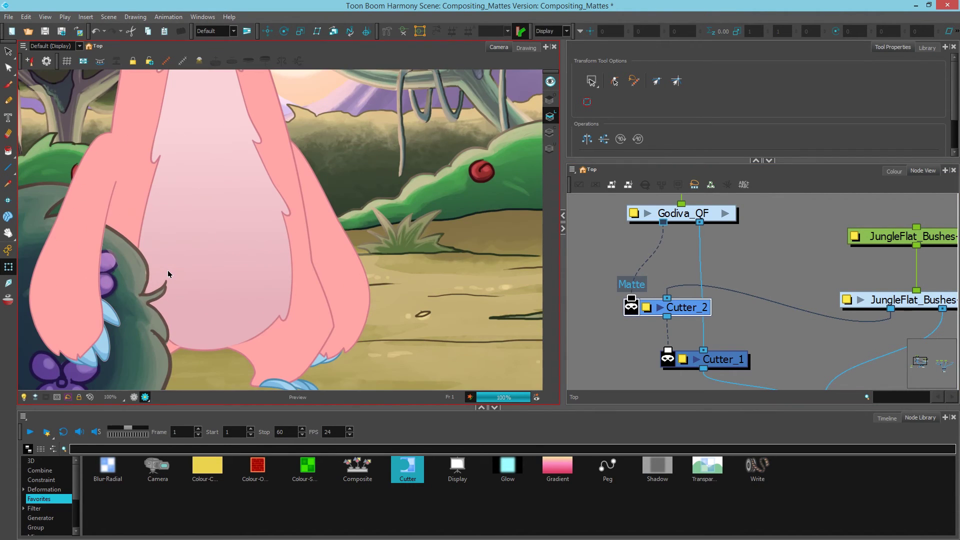
{"action": "scroll", "coordinate": [78, 294], "scroll_direction": "up", "scroll_amount": 2}
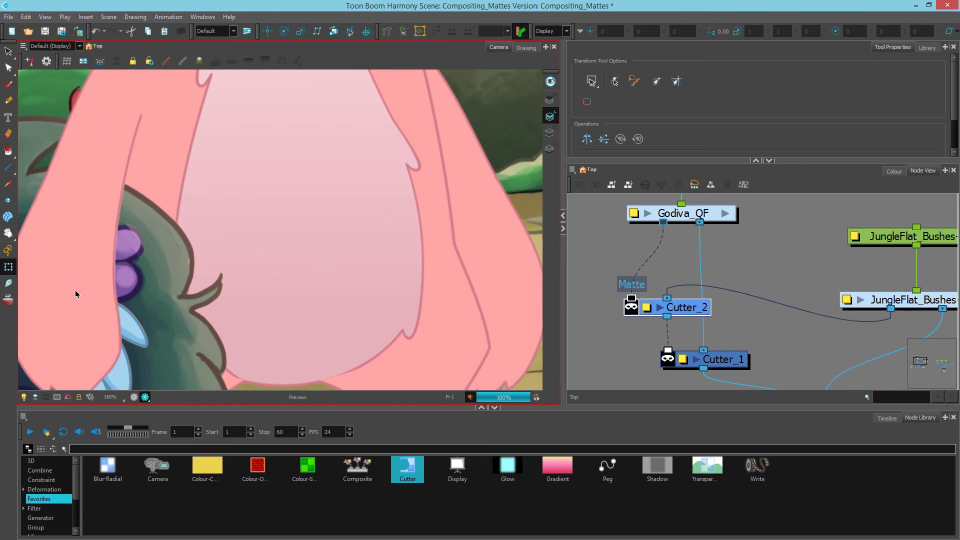
{"action": "scroll", "coordinate": [76, 294], "scroll_direction": "down", "scroll_amount": 1}
{"action": "left_click_drag", "start_coordinate": [155, 313], "coordinate": [275, 308]}
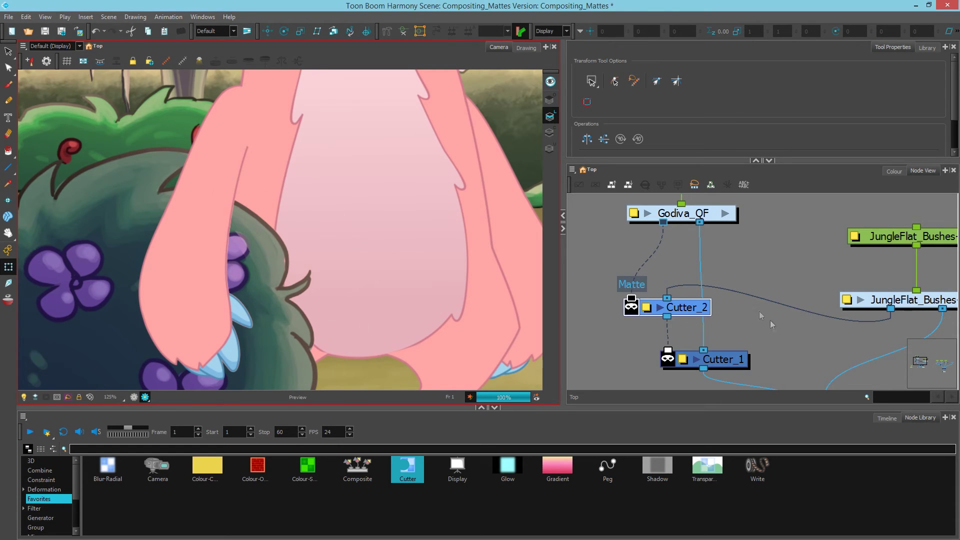
Step: Turn off Render Preview and recentre the scene in the Camera view
{"action": "left_click", "coordinate": [145, 396]}
{"action": "scroll", "coordinate": [666, 310], "scroll_direction": "down", "scroll_amount": 3}
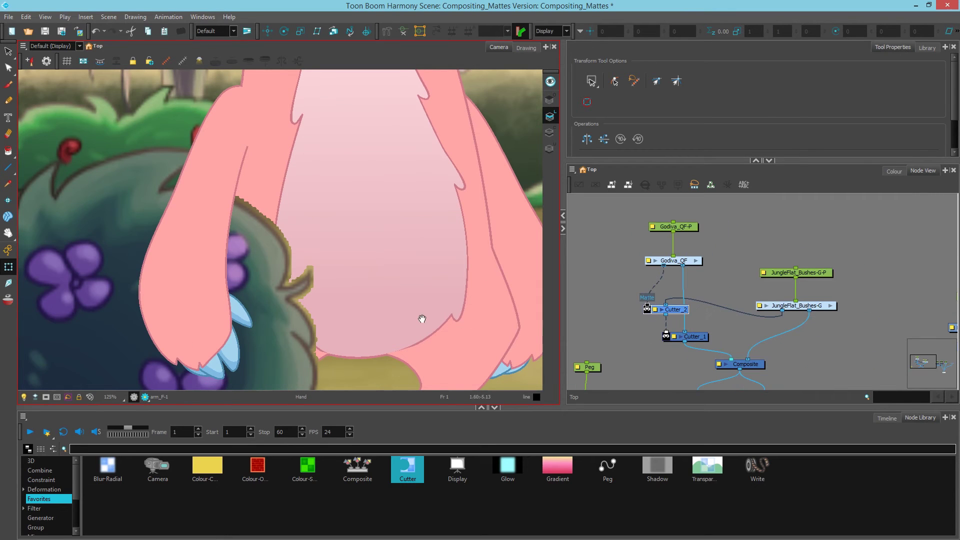
{"action": "scroll", "coordinate": [429, 317], "scroll_direction": "down", "scroll_amount": 5}
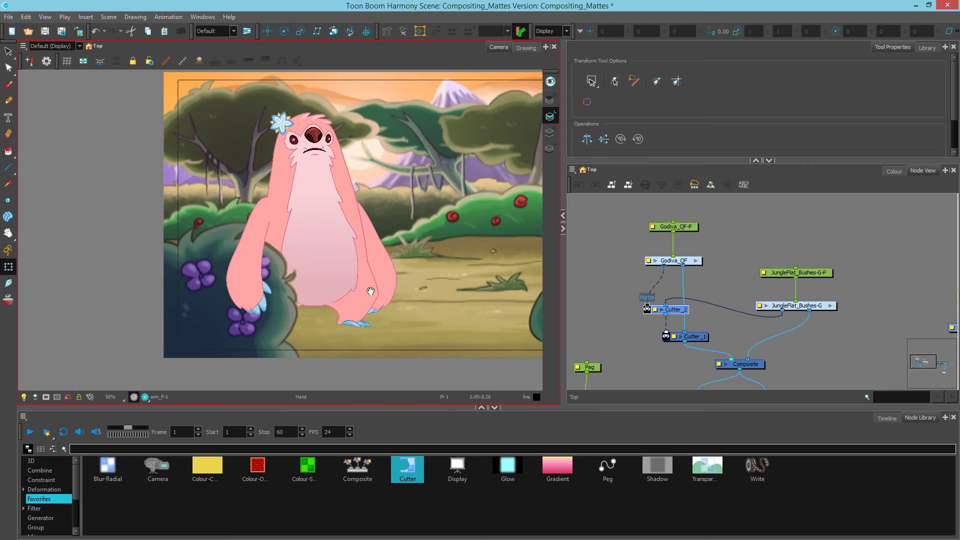
{"action": "left_click_drag", "start_coordinate": [371, 291], "coordinate": [265, 306]}
{"action": "scroll", "coordinate": [699, 318], "scroll_direction": "up", "scroll_amount": 2}
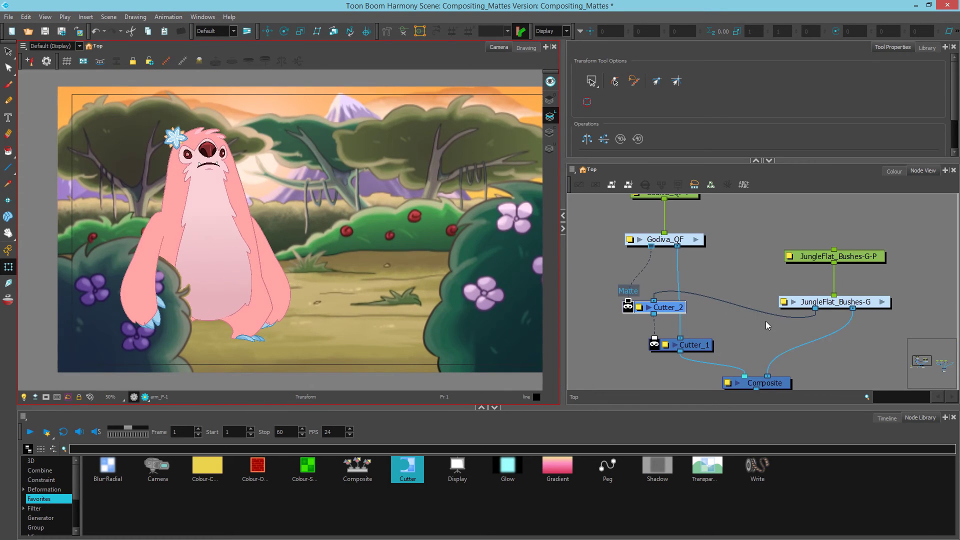
Step: Reposition the Cutter_1 and Cutter_2 nodes in the network
{"action": "left_click", "coordinate": [693, 351]}
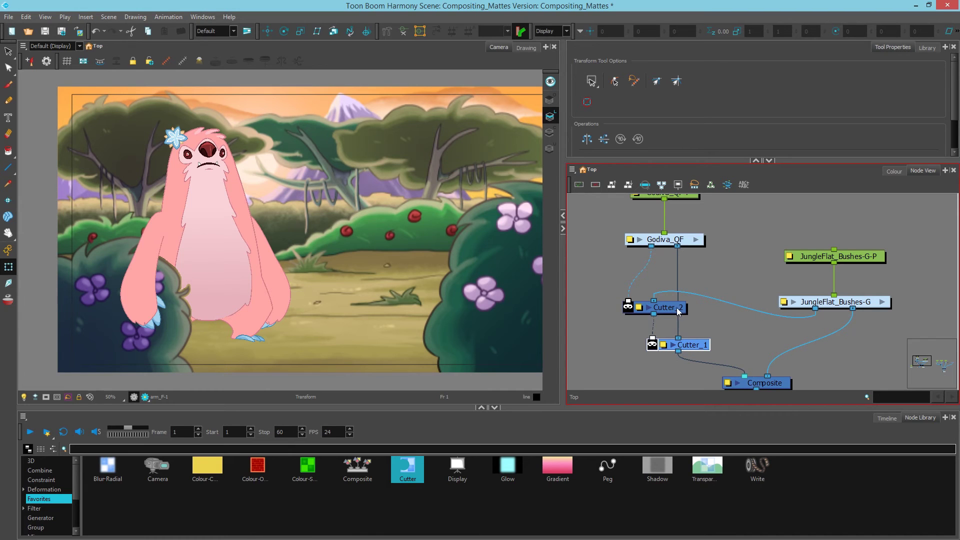
{"action": "left_click_drag", "start_coordinate": [701, 345], "coordinate": [702, 346]}
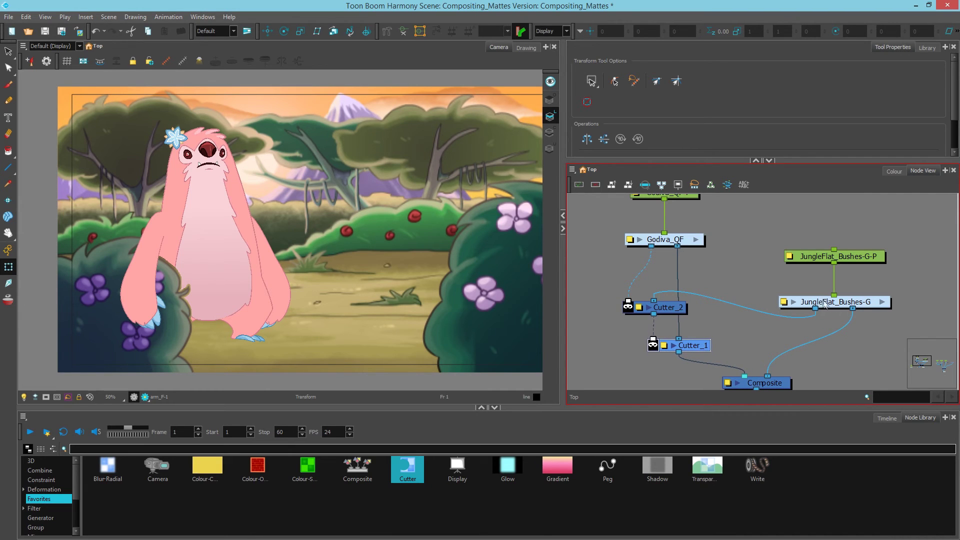
{"action": "left_click_drag", "start_coordinate": [672, 306], "coordinate": [694, 293]}
Step: Connect the Display node to Cutter_2, then Cutter_1, then back to Composite to compare outputs
{"action": "left_click_drag", "start_coordinate": [827, 387], "coordinate": [643, 329]}
{"action": "left_click_drag", "start_coordinate": [673, 270], "coordinate": [632, 320]}
{"action": "scroll", "coordinate": [144, 316], "scroll_direction": "up", "scroll_amount": 2}
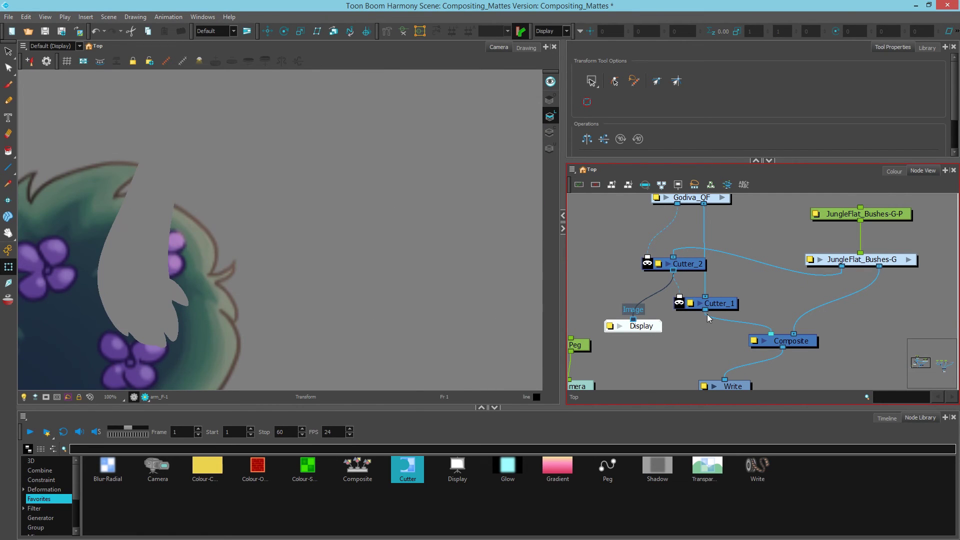
{"action": "left_click_drag", "start_coordinate": [705, 310], "coordinate": [633, 320]}
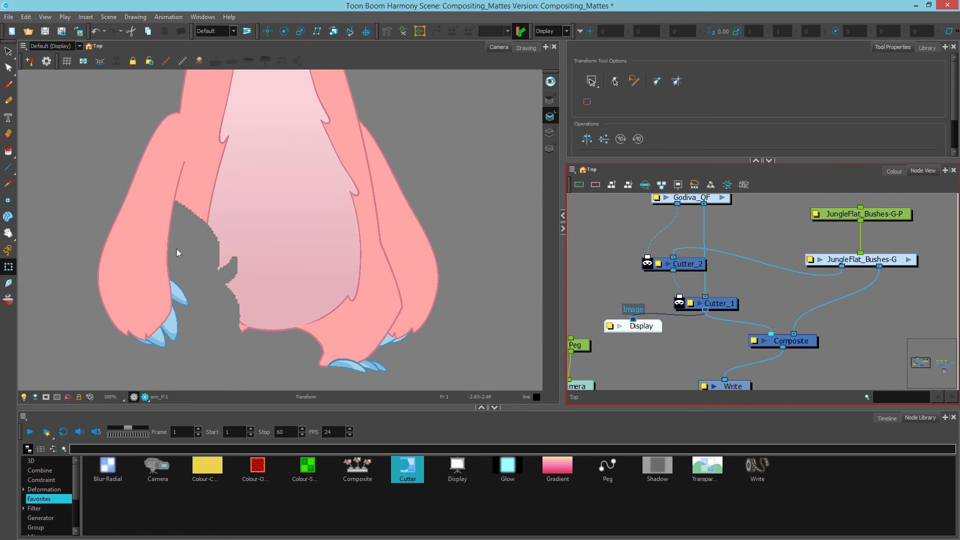
{"action": "left_click_drag", "start_coordinate": [652, 328], "coordinate": [832, 380]}
{"action": "left_click_drag", "start_coordinate": [783, 347], "coordinate": [810, 367]}
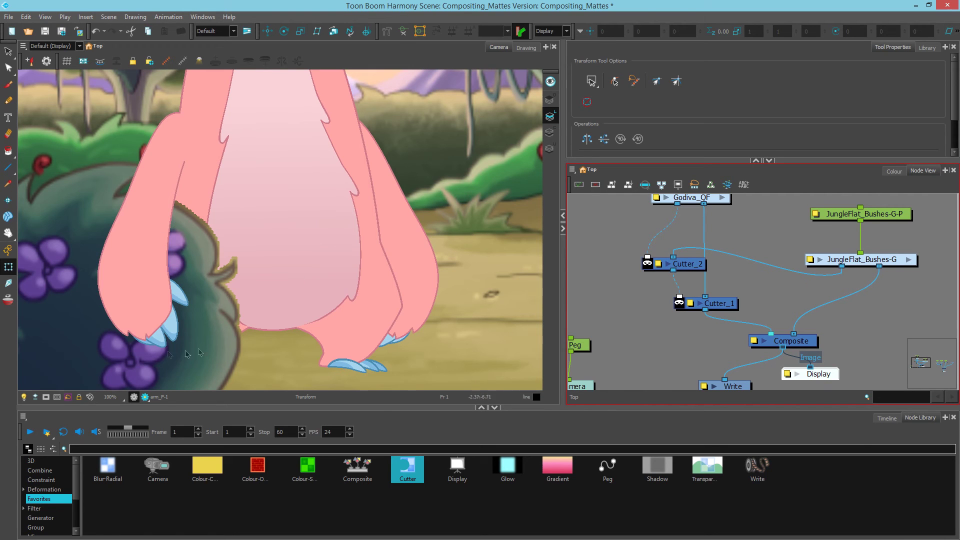
{"action": "scroll", "coordinate": [329, 202], "scroll_direction": "down", "scroll_amount": 2}
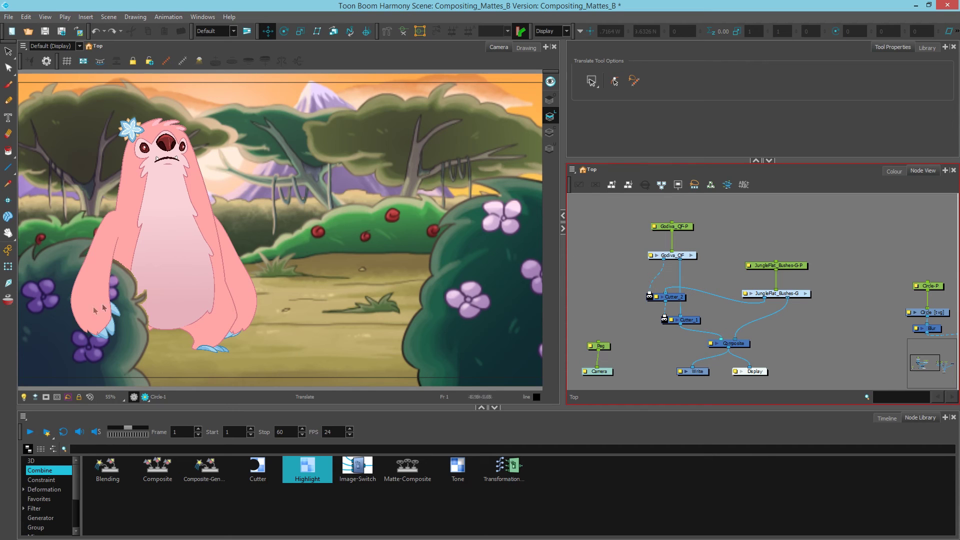
Step: Disconnect and delete Cutter_1 and Cutter_2 so Godiva_QF feeds Composite directly
{"action": "left_click_drag", "start_coordinate": [650, 294], "coordinate": [681, 287]}
{"action": "key", "text": "Delete"}
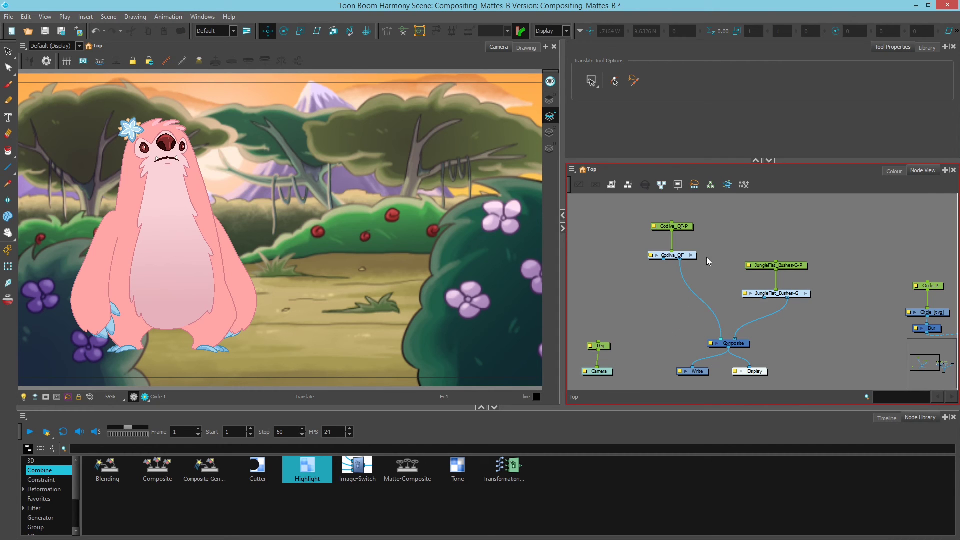
{"action": "left_click", "coordinate": [692, 255]}
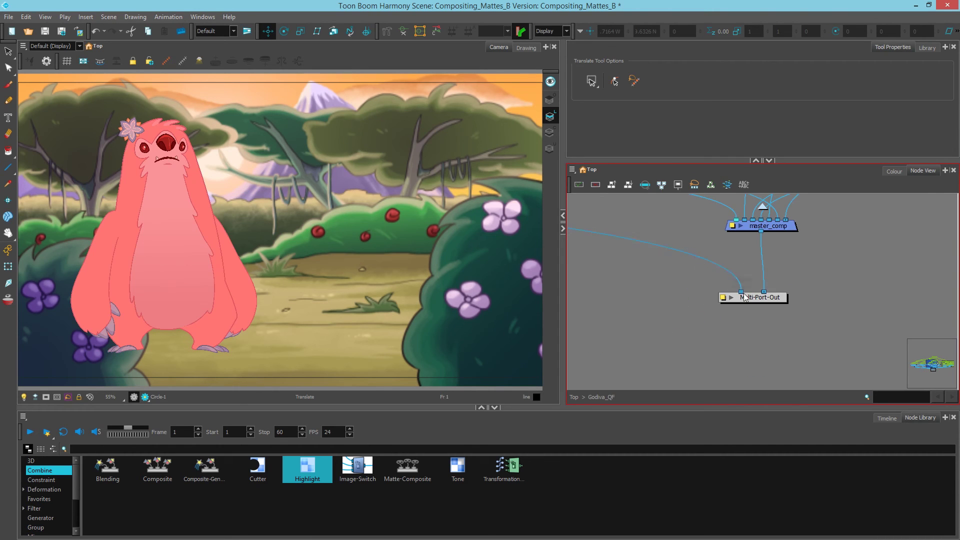
{"action": "key", "text": "ctrl+shift+e"}
Step: Inside JungleFlat_Bushes-G, remove the extra Multi-Port-Out input and open the Composite's properties
{"action": "left_click", "coordinate": [897, 338]}
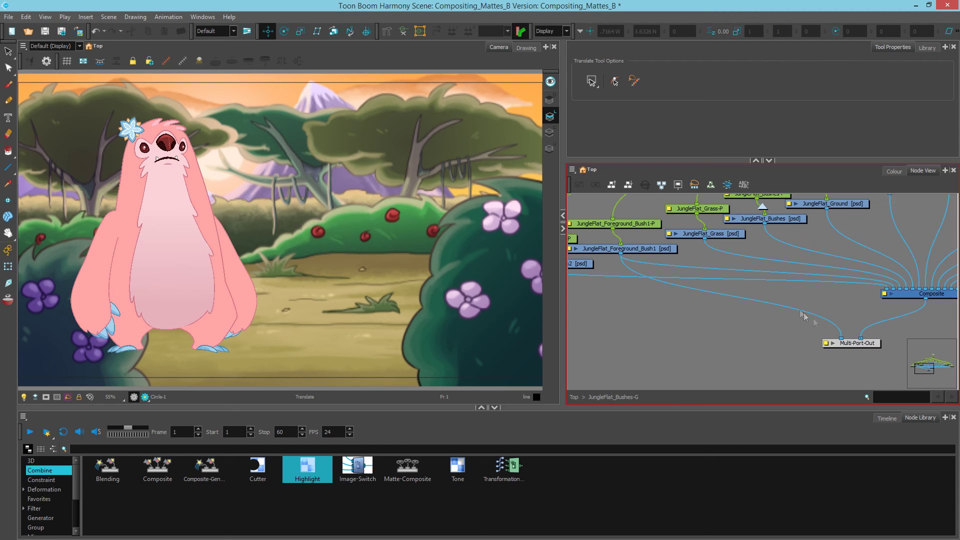
{"action": "left_click_drag", "start_coordinate": [841, 340], "coordinate": [708, 332]}
{"action": "left_click_drag", "start_coordinate": [909, 288], "coordinate": [707, 288]}
{"action": "scroll", "coordinate": [715, 288], "scroll_direction": "up", "scroll_amount": 3}
{"action": "left_click_drag", "start_coordinate": [768, 300], "coordinate": [789, 314]}
{"action": "left_click", "coordinate": [678, 297]}
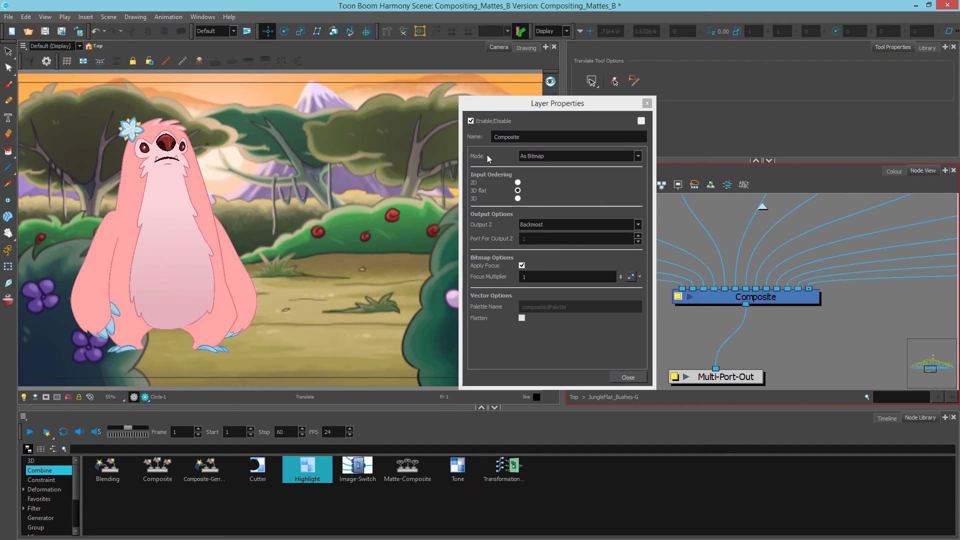
Step: Set the bushes group Composite's mode to Pass Through
{"action": "left_click", "coordinate": [553, 152]}
{"action": "left_click", "coordinate": [553, 186]}
{"action": "left_click", "coordinate": [629, 377]}
Step: Insert a Cutter after JungleFlat_Foreground_Bush1 with its matte from the Multi-Port-In, then return to Top
{"action": "left_click_drag", "start_coordinate": [655, 307], "coordinate": [871, 327]}
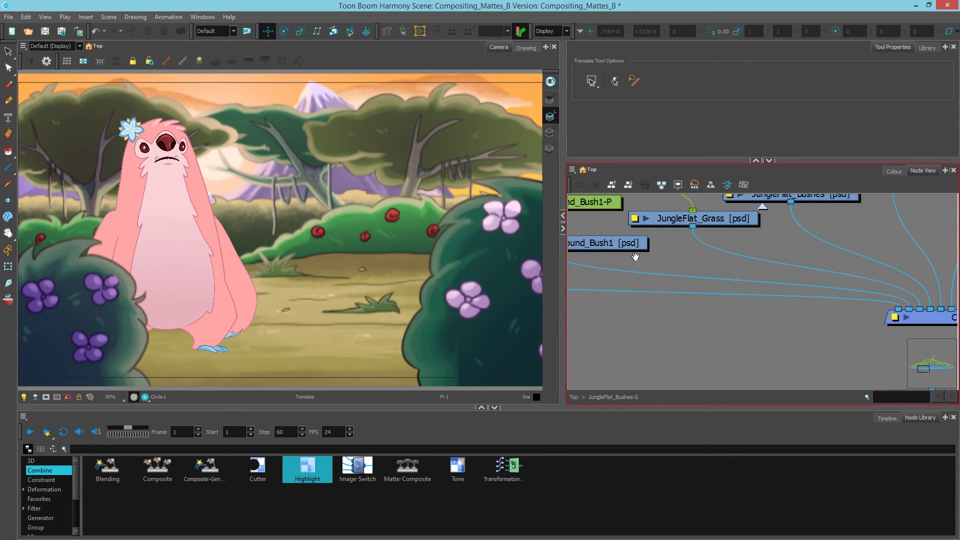
{"action": "left_click_drag", "start_coordinate": [637, 258], "coordinate": [750, 317]}
{"action": "left_click", "coordinate": [706, 314]}
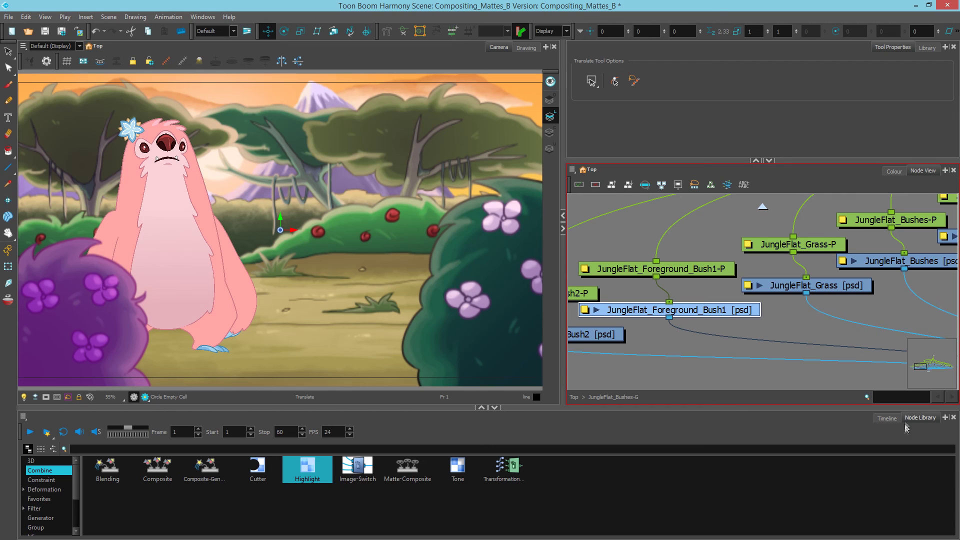
{"action": "left_click_drag", "start_coordinate": [282, 464], "coordinate": [778, 206]}
{"action": "scroll", "coordinate": [754, 283], "scroll_direction": "down", "scroll_amount": 6}
{"action": "left_click_drag", "start_coordinate": [743, 278], "coordinate": [839, 224]}
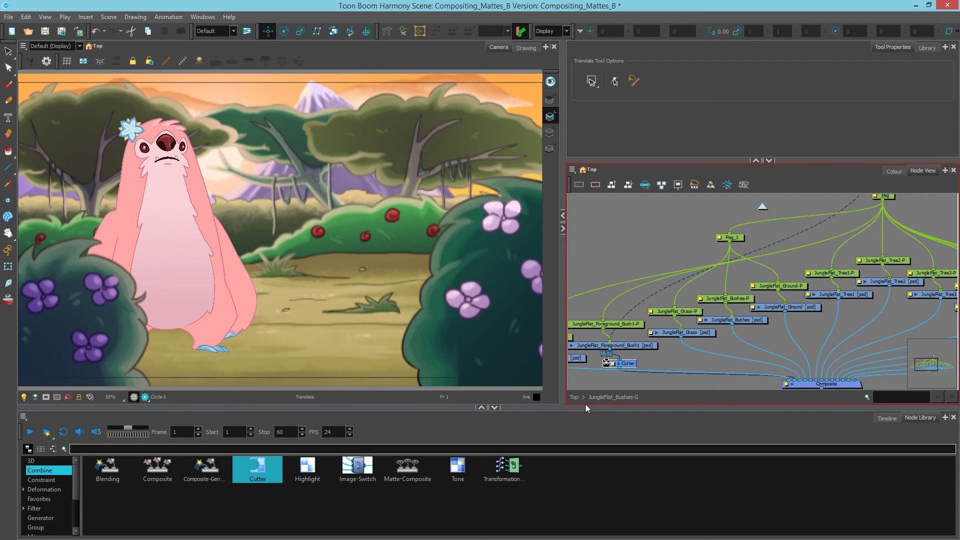
{"action": "left_click", "coordinate": [574, 396]}
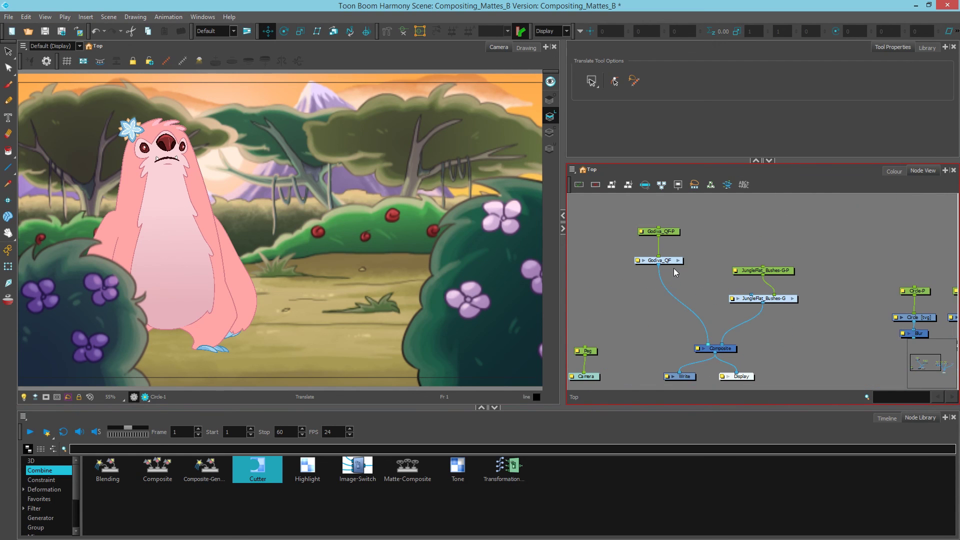
Step: Inside Godiva_QF, connect arm_F_comp to the group's Multi-Port-Out as a new output
{"action": "left_click", "coordinate": [8, 266]}
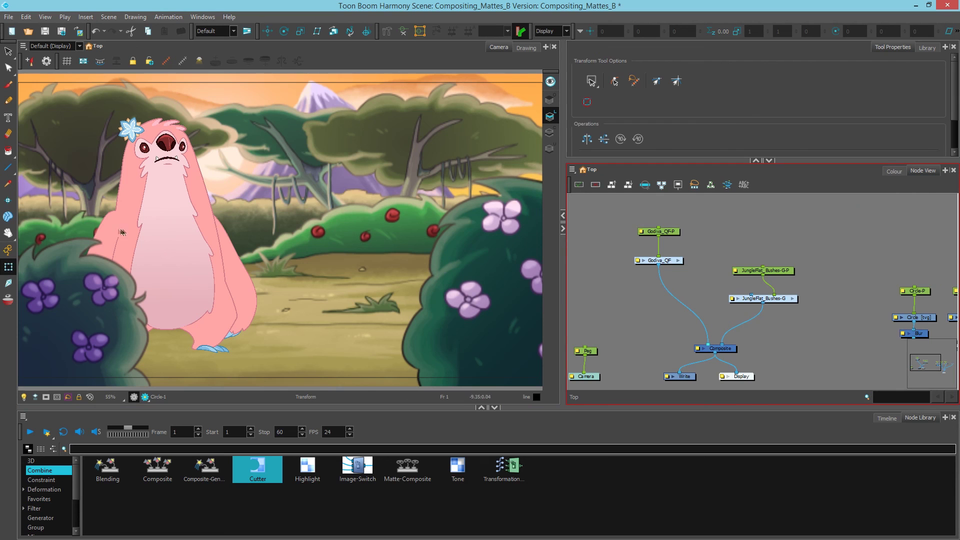
{"action": "left_click", "coordinate": [121, 233]}
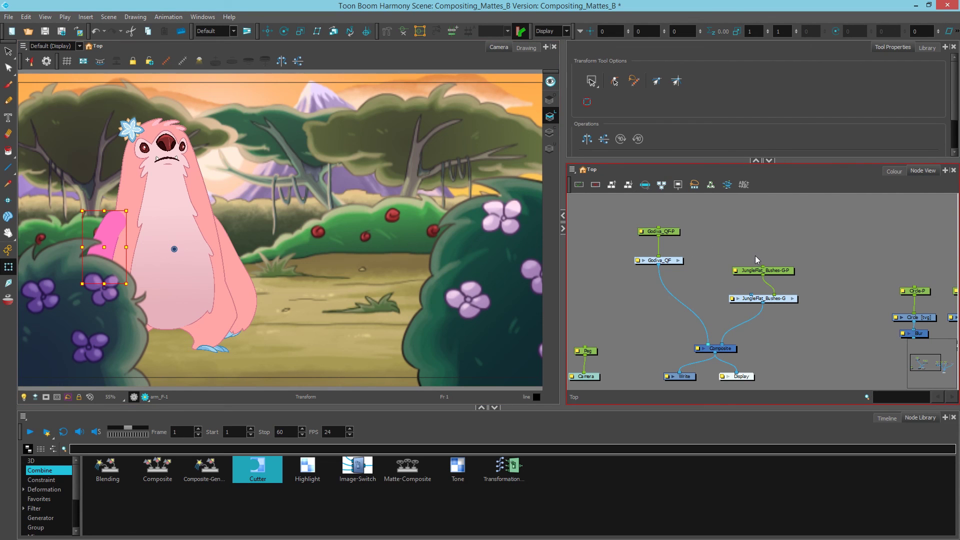
{"action": "key", "text": "o"}
{"action": "scroll", "coordinate": [750, 341], "scroll_direction": "down", "scroll_amount": 3}
{"action": "left_click_drag", "start_coordinate": [760, 336], "coordinate": [782, 247]}
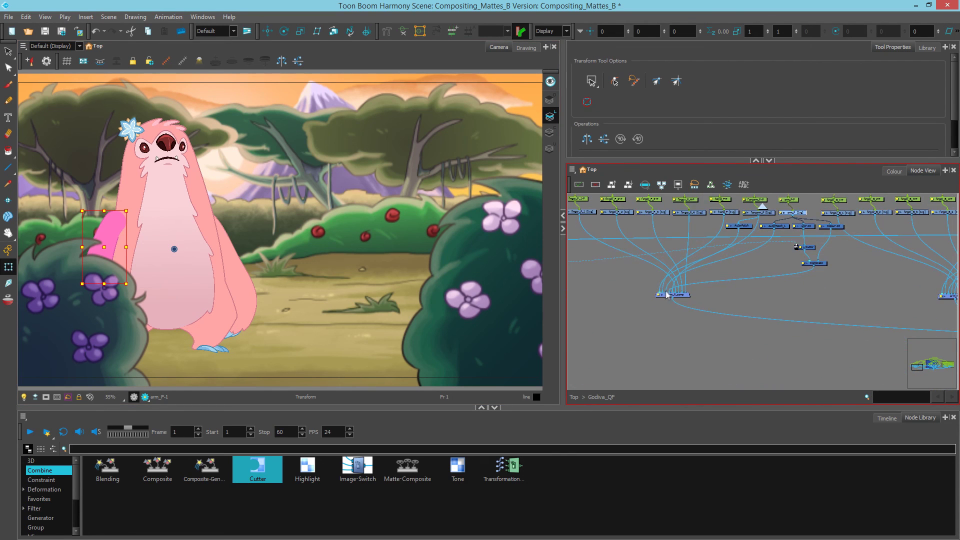
{"action": "left_click", "coordinate": [686, 296]}
{"action": "key", "text": "f"}
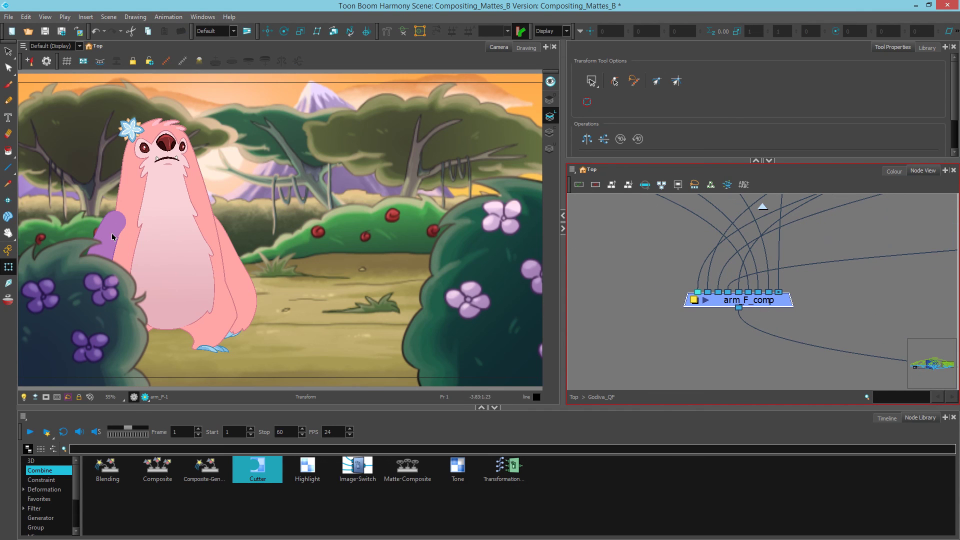
{"action": "left_click_drag", "start_coordinate": [738, 307], "coordinate": [898, 257]}
{"action": "scroll", "coordinate": [685, 372], "scroll_direction": "down", "scroll_amount": 6}
{"action": "scroll", "coordinate": [899, 270], "scroll_direction": "up", "scroll_amount": 4}
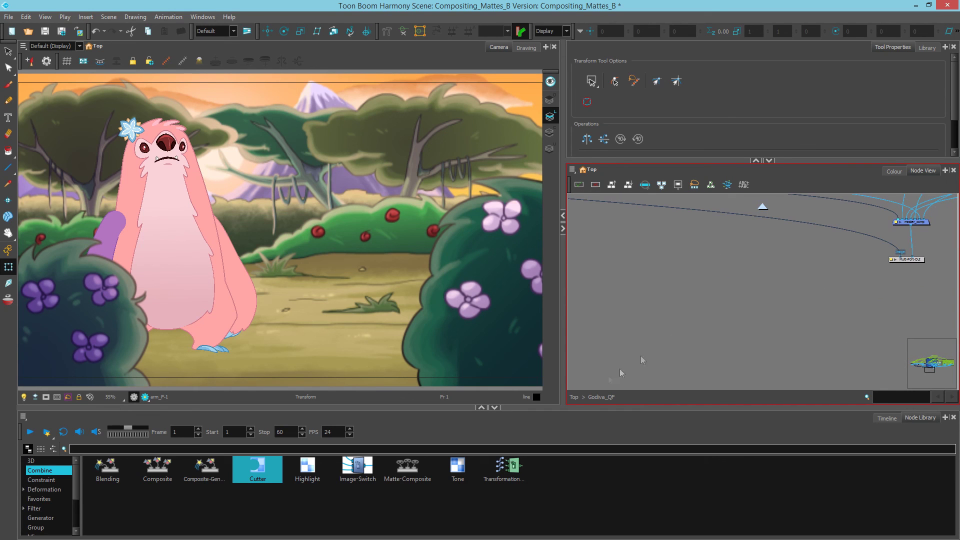
{"action": "left_click", "coordinate": [572, 397]}
Step: Link Godiva_QF's new output into JungleFlat_Bushes-G and check the arm in Render Preview
{"action": "left_click_drag", "start_coordinate": [772, 324], "coordinate": [636, 306]}
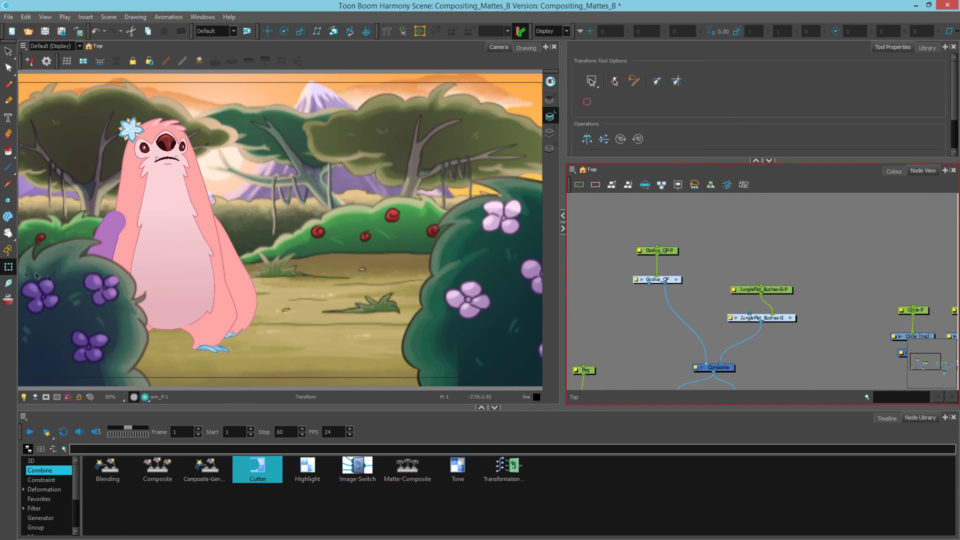
{"action": "left_click_drag", "start_coordinate": [649, 284], "coordinate": [749, 314]}
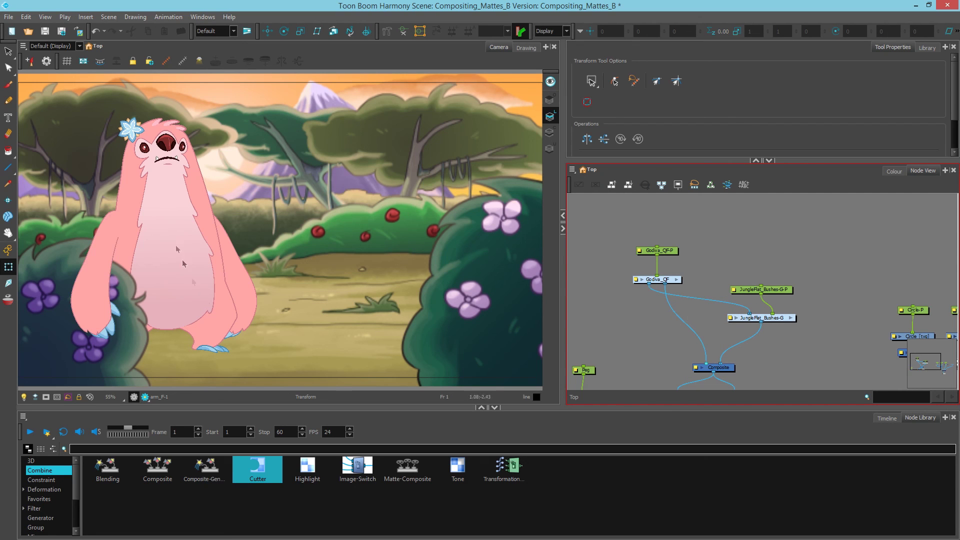
{"action": "scroll", "coordinate": [71, 299], "scroll_direction": "up", "scroll_amount": 3}
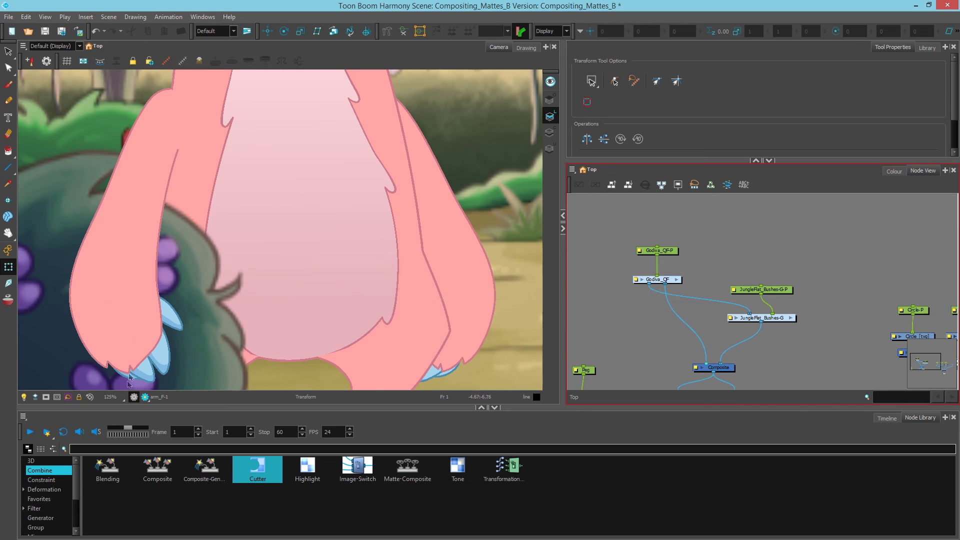
{"action": "left_click", "coordinate": [145, 396]}
{"action": "scroll", "coordinate": [170, 217], "scroll_direction": "up", "scroll_amount": 2}
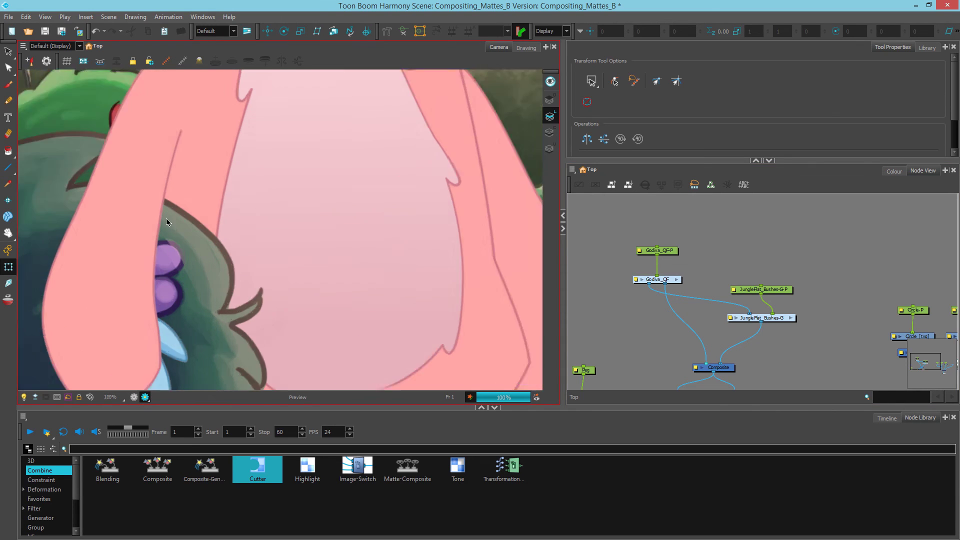
{"action": "scroll", "coordinate": [164, 268], "scroll_direction": "down", "scroll_amount": 3}
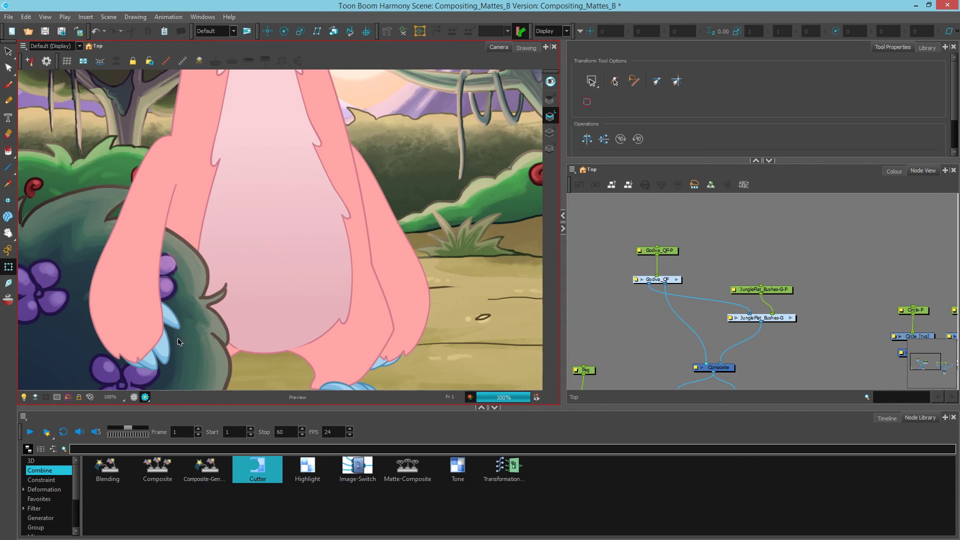
{"action": "scroll", "coordinate": [188, 229], "scroll_direction": "down", "scroll_amount": 2}
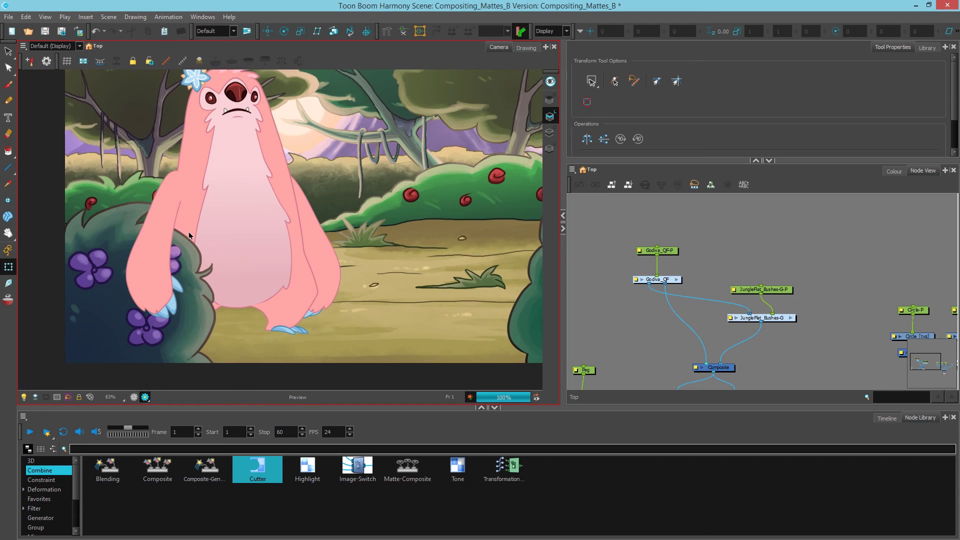